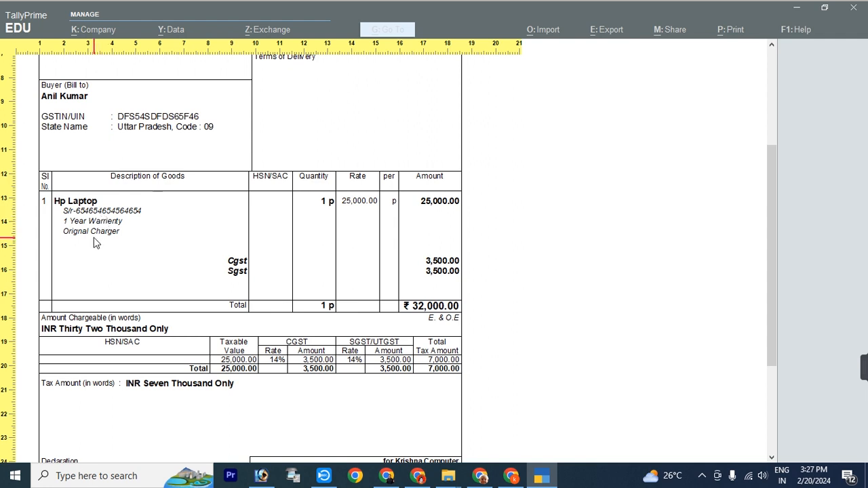
Step: Scroll down and back up through the invoice print preview
scroll(123, 236, "down", 2)
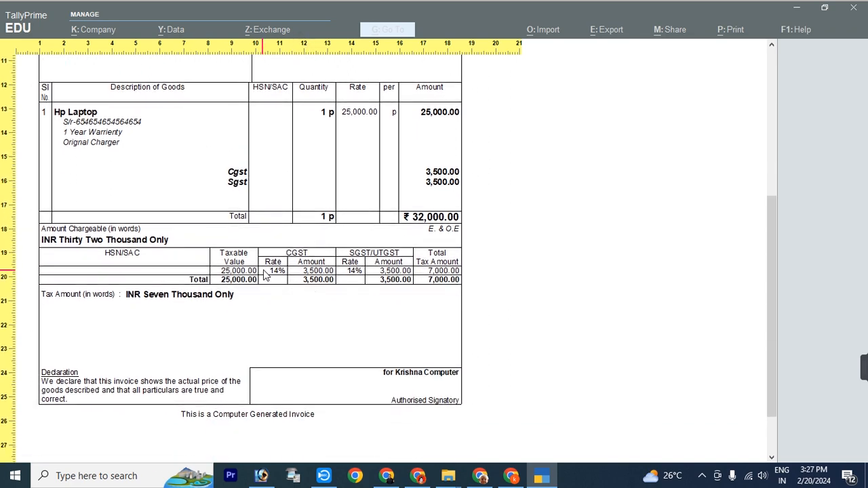
scroll(453, 274, "down", 1)
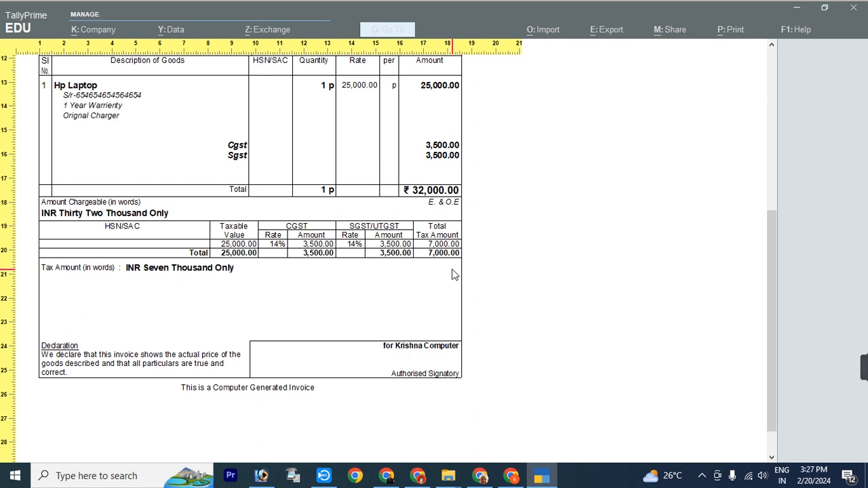
scroll(453, 274, "up", 8)
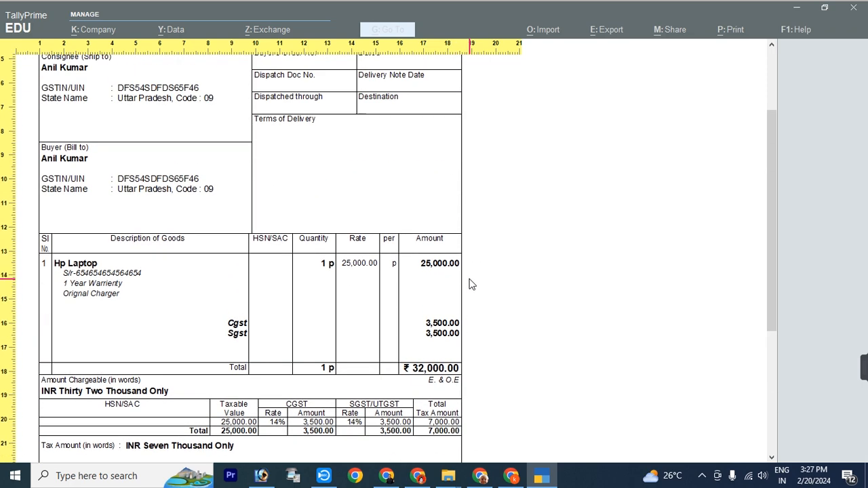
scroll(472, 284, "up", 2)
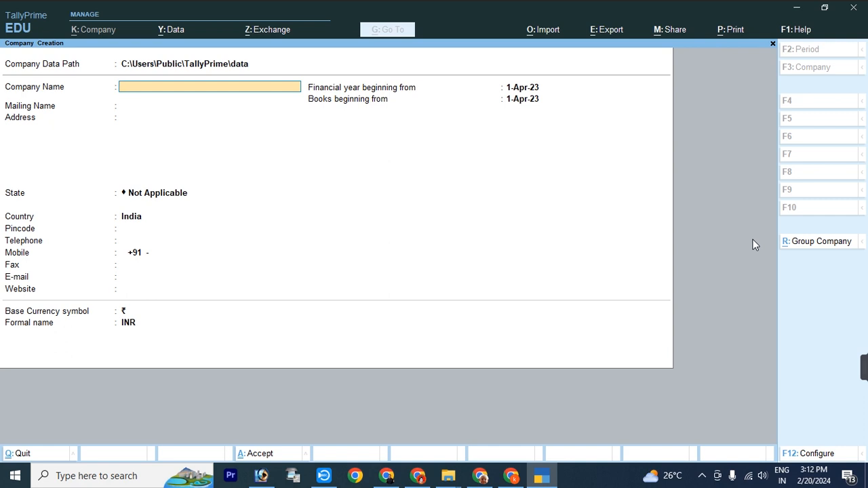
Step: Enter Krishna Computer as company and mailing name, then the address and contact-number lines
type("Krishna Computer")
key("Return")
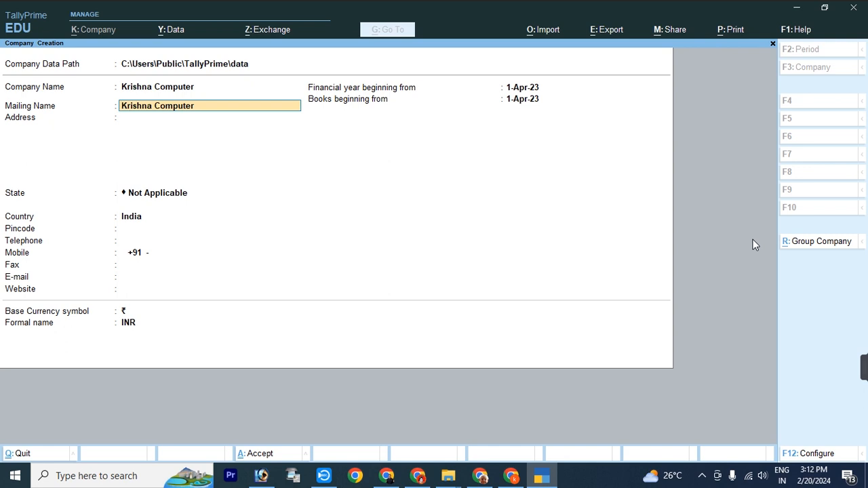
key("Return")
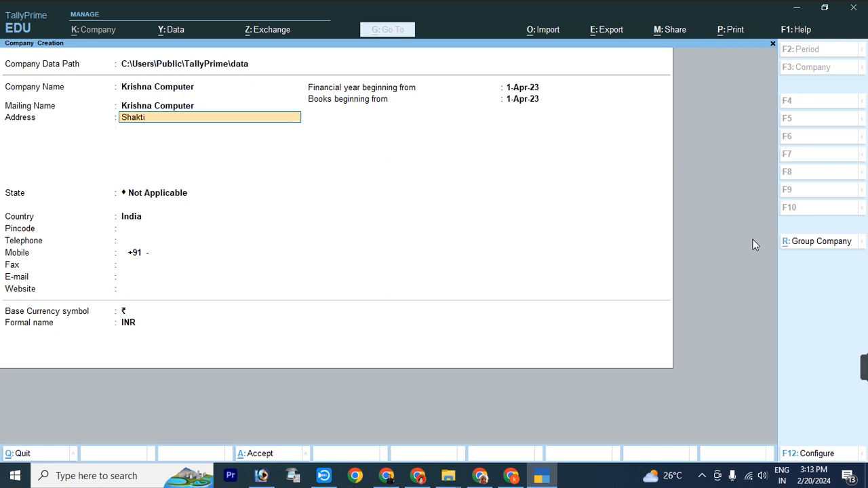
key("Return")
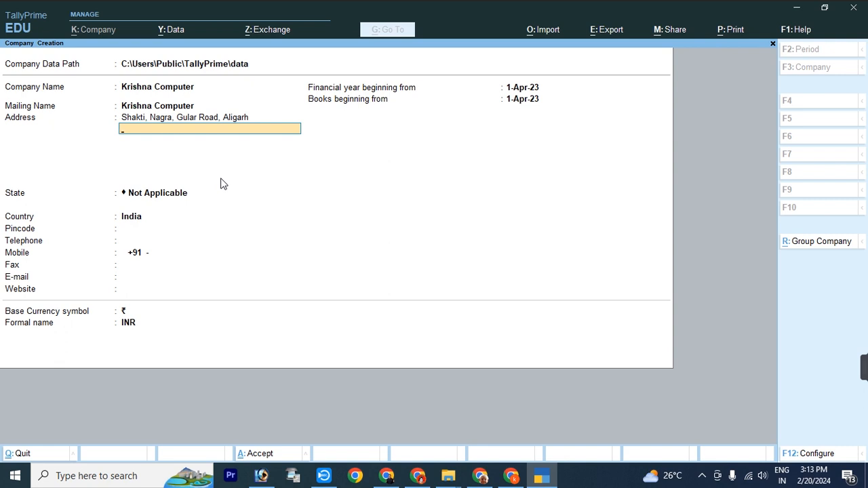
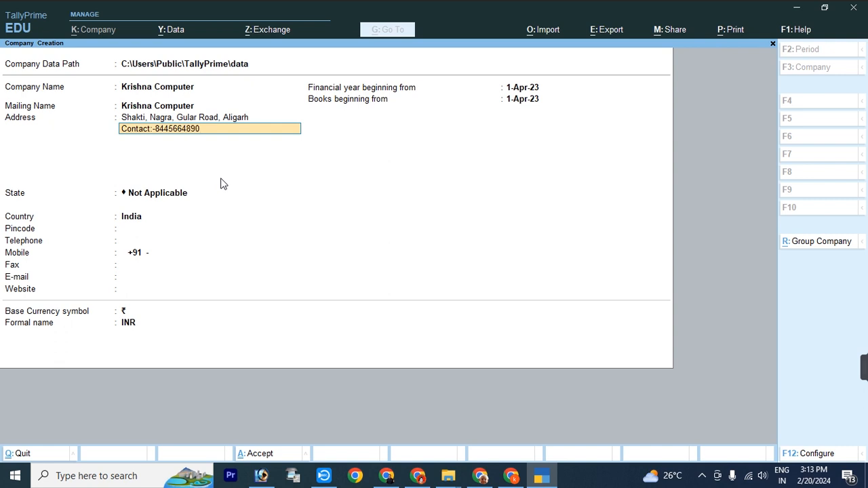
Step: Set the company's state to Uttar Pradesh
key("Return")
key("Return")
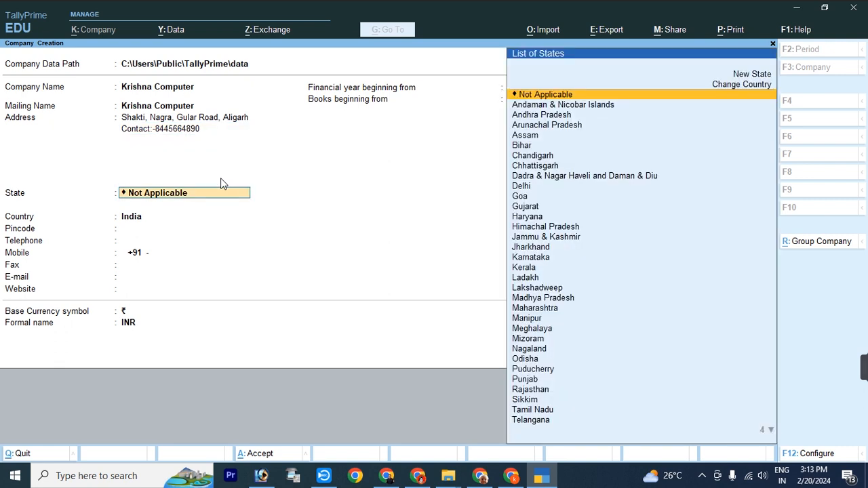
type("U")
key("Down")
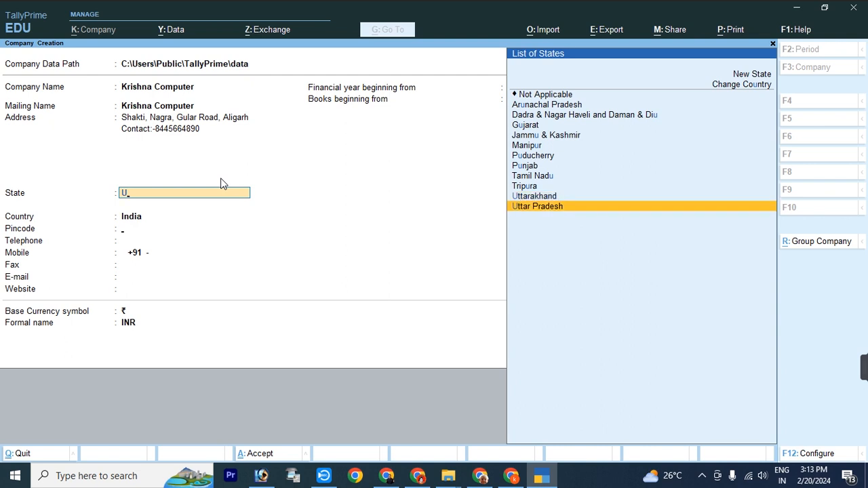
key("Return")
Step: Enter the company pincode and mobile number, then proceed to the Accept prompt
type("202001")
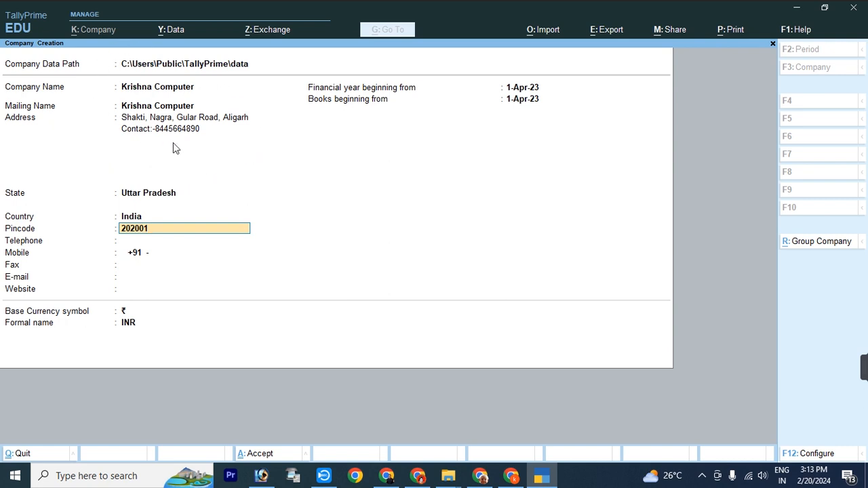
key("Return")
key("Return")
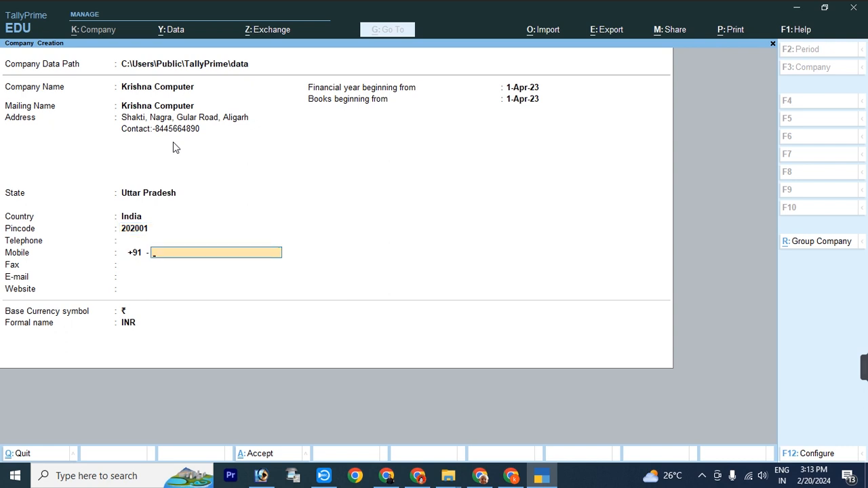
key("Return")
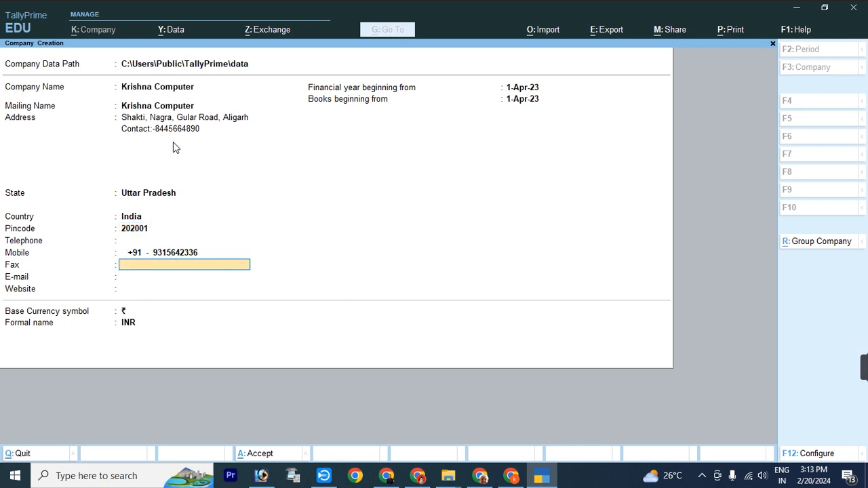
key("Return")
key("Return")
key("Return")
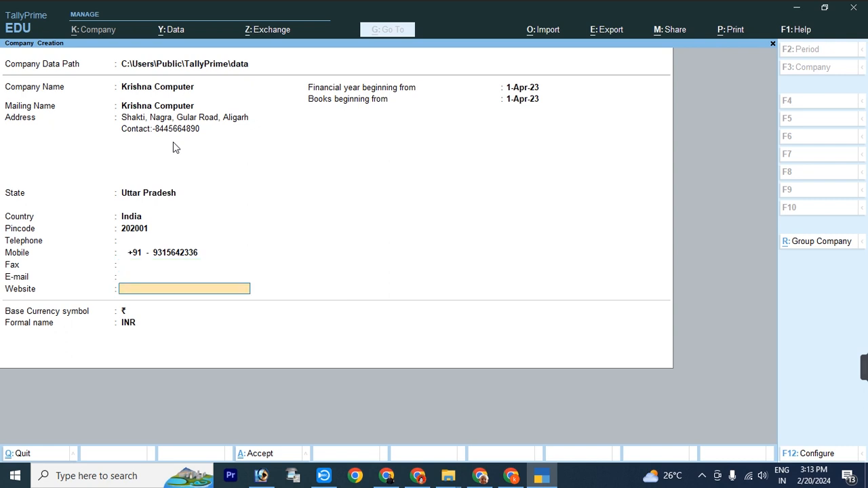
key("Return")
key("Return")
key("Return")
key("Return")
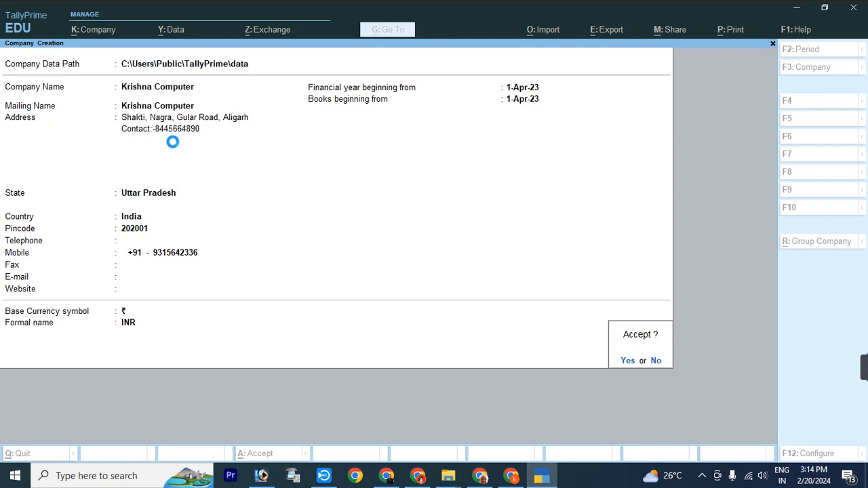
Step: Accept the company, keep GST enabled, and enter its GSTIN with monthly GSTR-1 periodicity
key("Return")
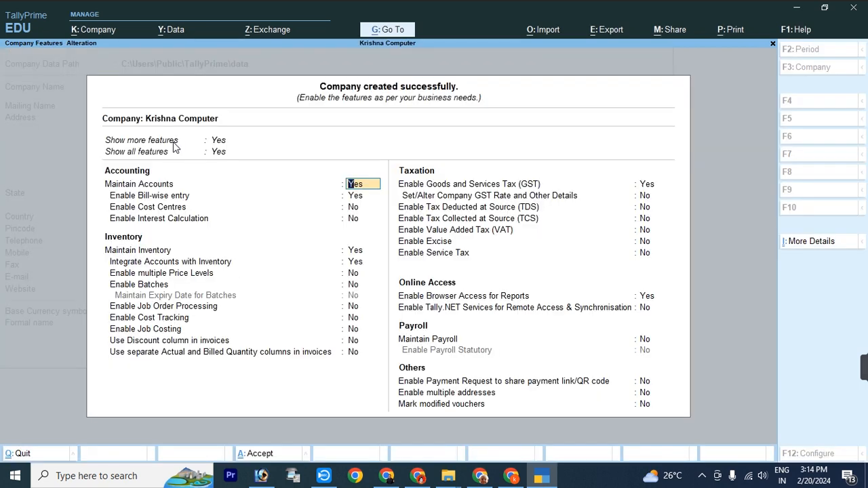
key("Return")
key("Return")
key("Return")
key("Return")
key("Return")
key("Return")
key("Return")
key("Return")
key("Return")
key("Return")
key("Return")
key("Return")
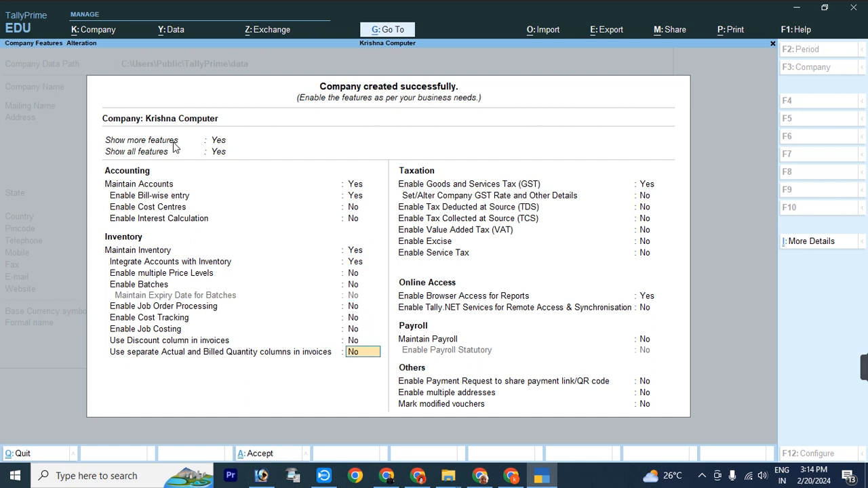
key("Return")
key("Return")
key("Return")
key("Return")
key("Return")
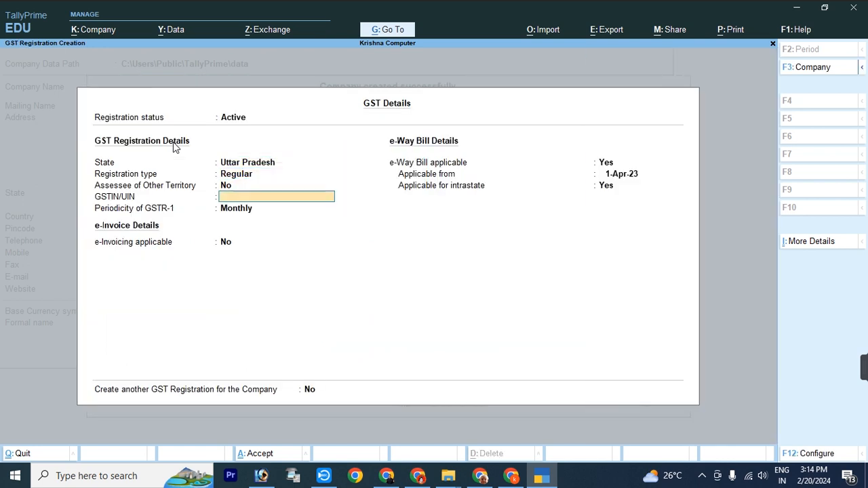
type("D4SA65D4SA65D4A")
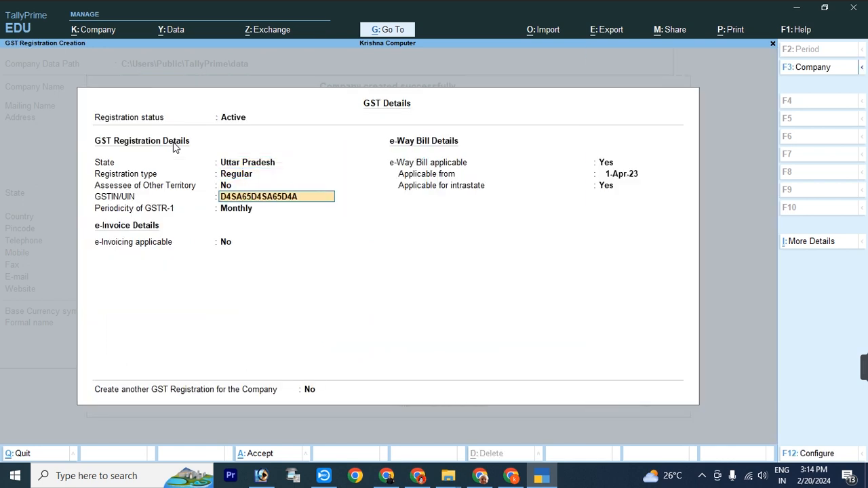
key("Return")
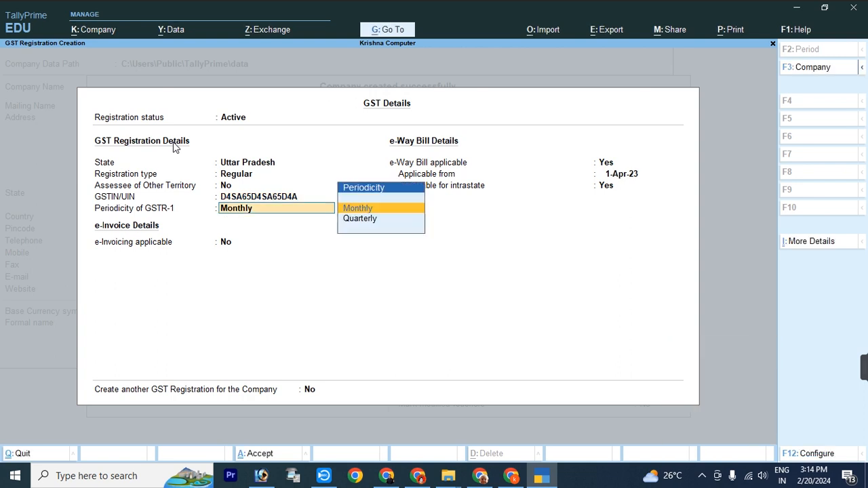
key("Return")
key("Return")
key("Return")
key("Return")
key("Return")
key("Return")
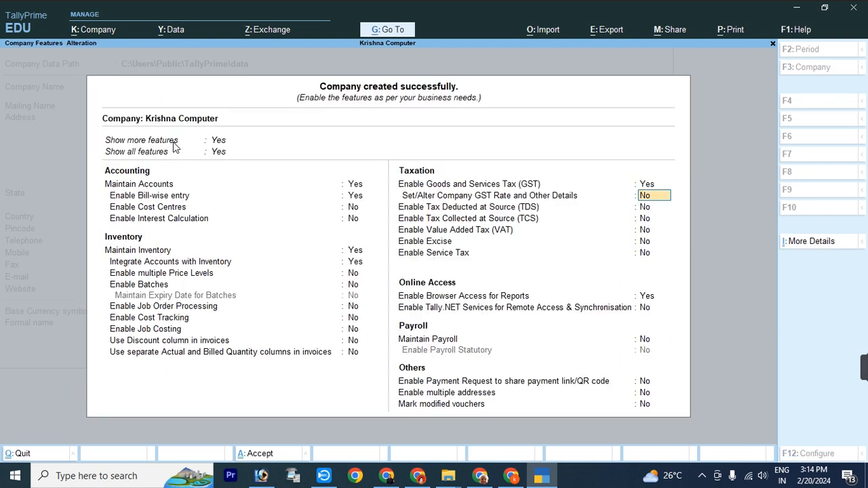
key("Return")
key("Return")
key("Return")
key("Return")
key("Return")
key("Return")
key("Return")
key("Return")
key("Return")
key("Return")
key("Return")
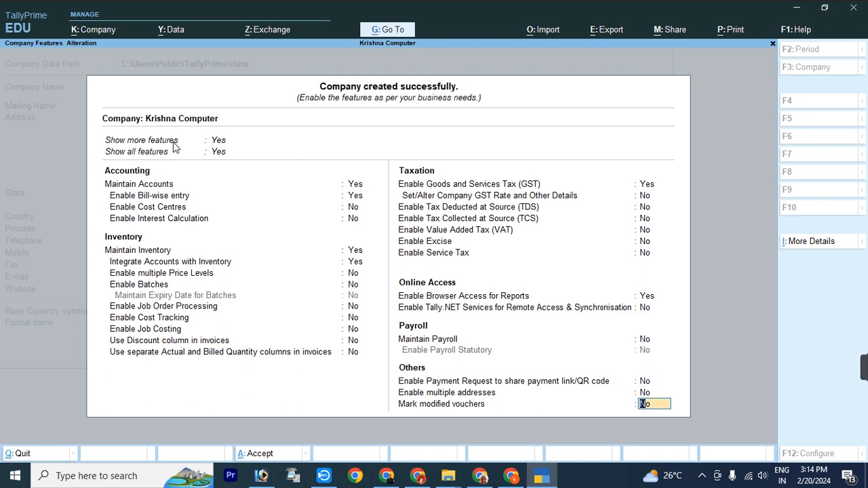
key("Return")
key("Return")
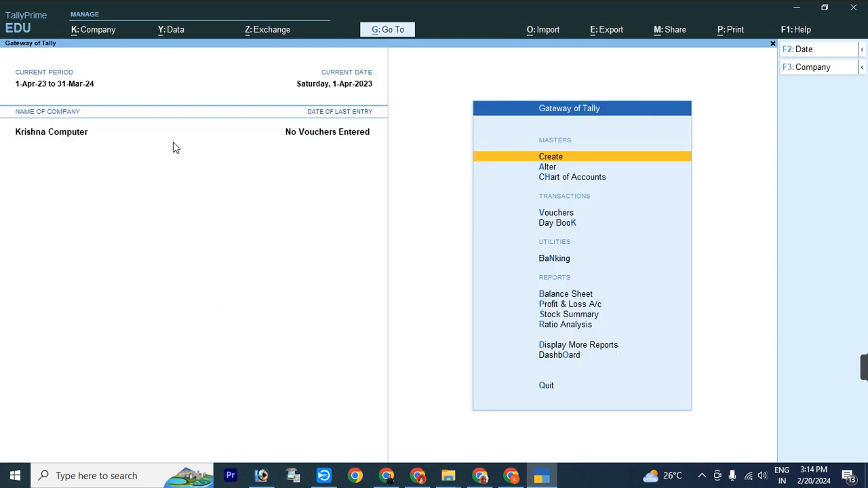
Step: Start a new Sales voucher (F8) from voucher entry
key("Escape")
key("Escape")
key("Down")
key("Down")
key("Down")
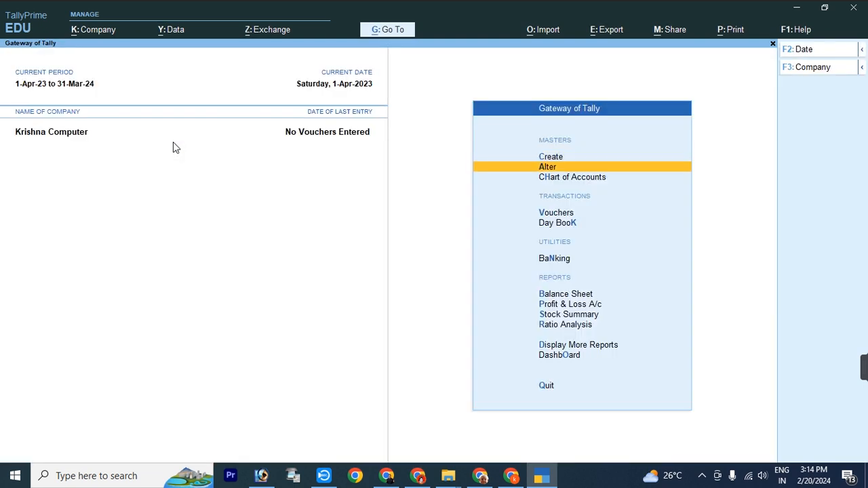
key("Return")
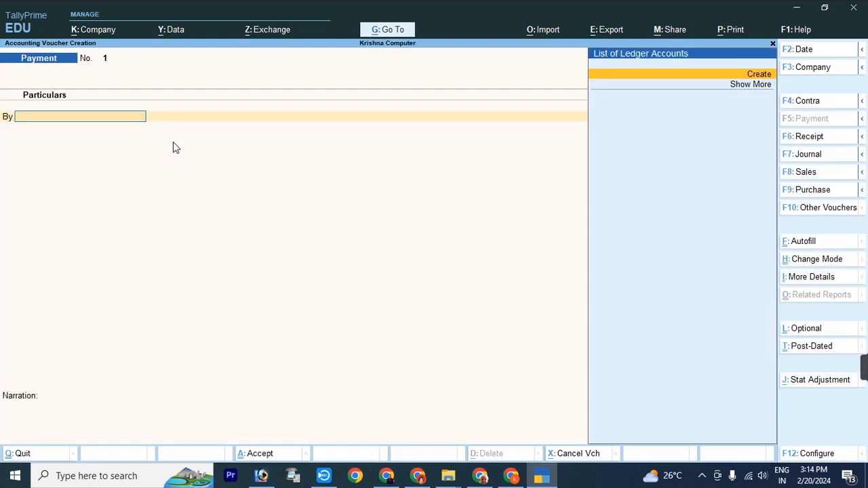
key("F8")
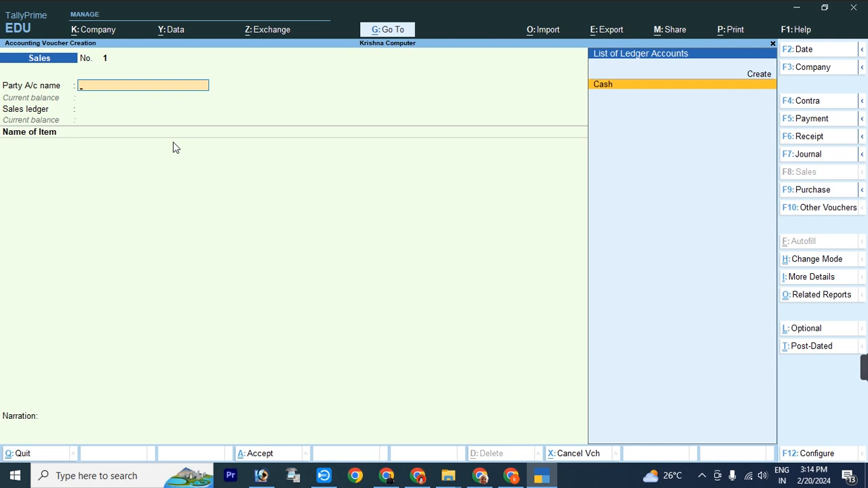
Step: Create the customer's party ledger under Sundry Debtors with bill-by-bill tracking and default credit period
key("Up")
key("Return")
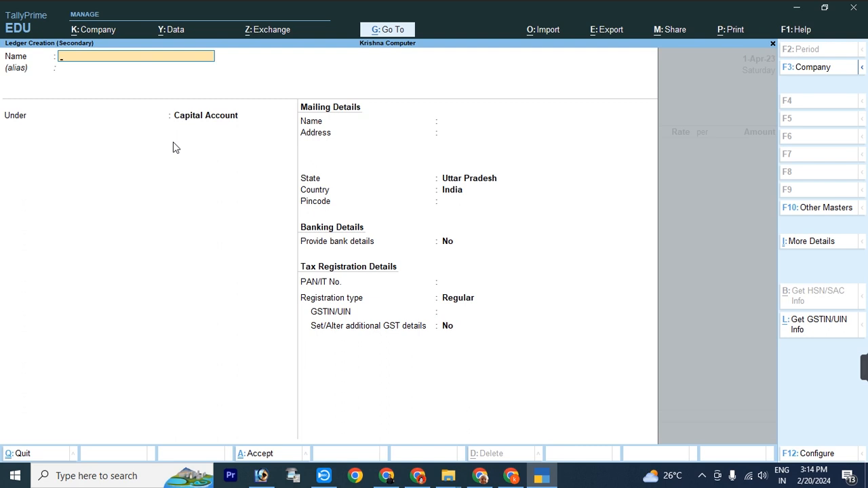
key("Return")
key("Return")
type("Sun")
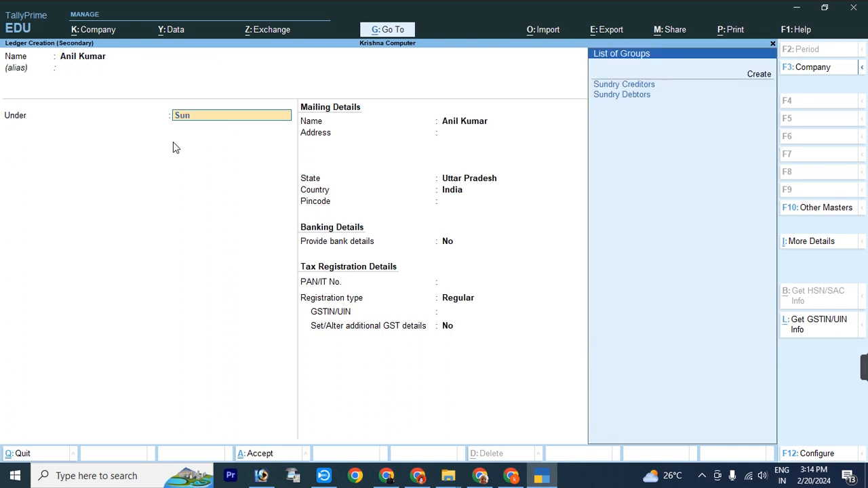
key("Down")
key("Return")
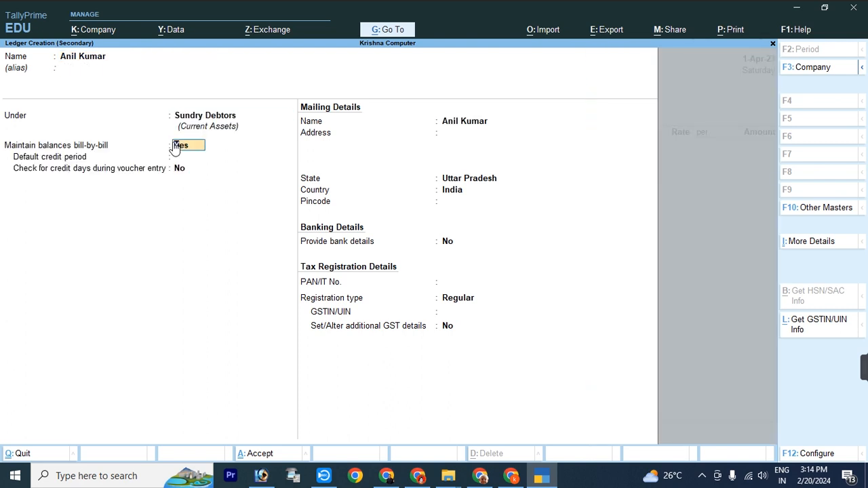
key("Return")
key("Return")
key("Return")
key("Return")
key("Return")
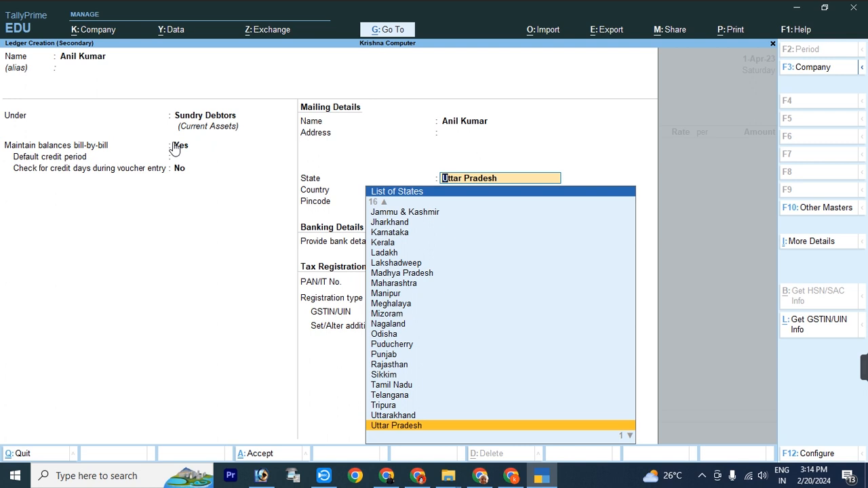
Step: Give the customer ledger state Uttar Pradesh, Regular registration and its GSTIN, and save it
key("Return")
key("Return")
key("Return")
key("Return")
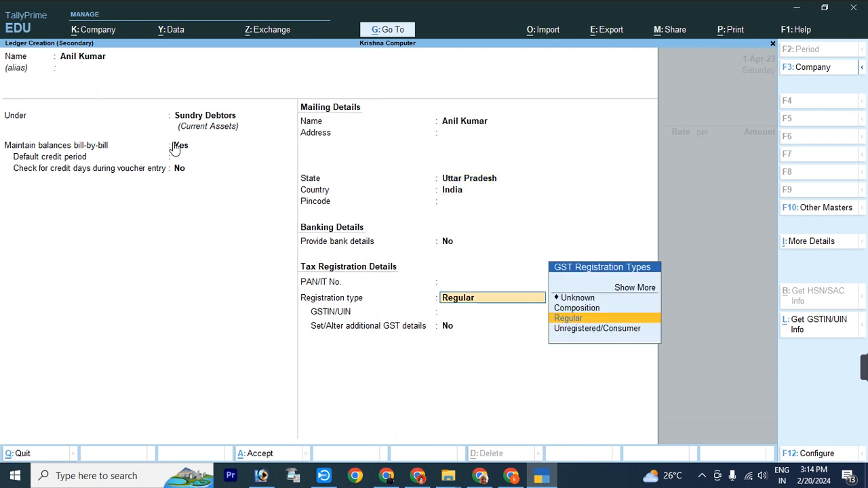
key("Return")
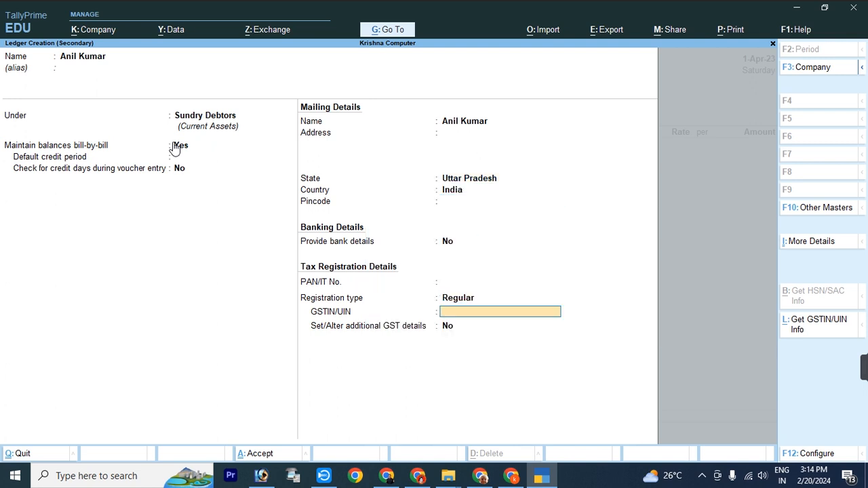
type("DFS54SDFDS65F46")
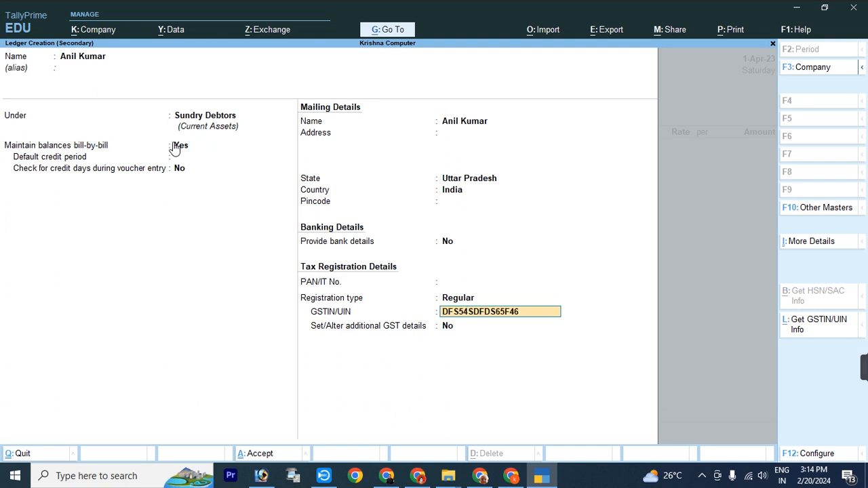
key("Return")
key("Return")
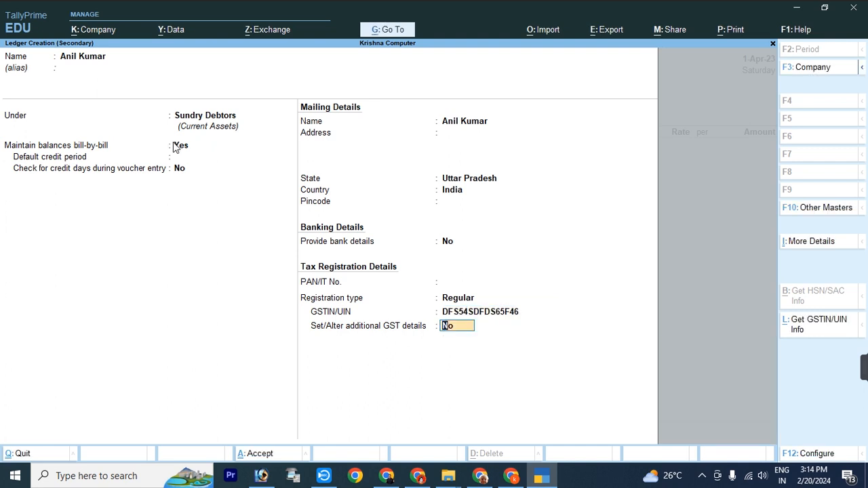
key("Return")
key("Return")
key("Return")
key("Return")
key("Return")
key("Return")
key("Return")
key("Return")
key("Return")
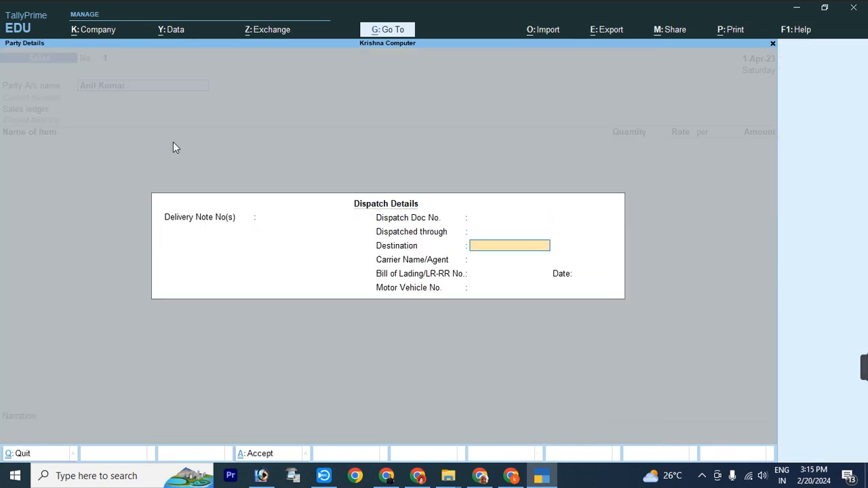
key("Return")
key("Return")
key("Return")
key("Return")
key("Return")
key("Return")
key("Return")
key("Return")
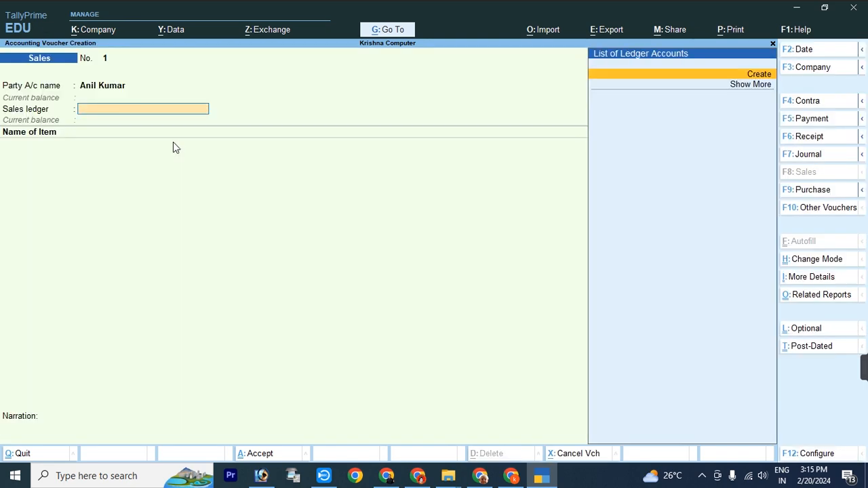
Step: Create a 'Sale' ledger under Sales Accounts with Goods as type of supply
key("alt+c")
type("Sale")
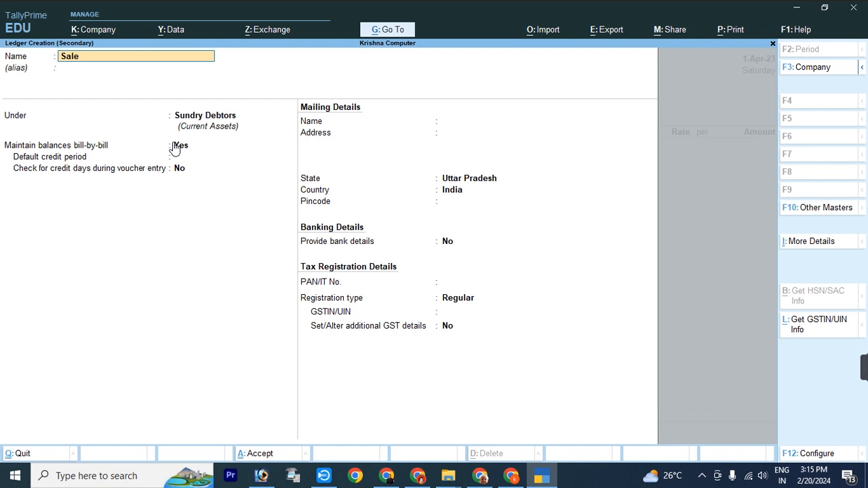
key("Return")
type("Sa")
key("Return")
key("Return")
key("Return")
key("Return")
key("Return")
key("Return")
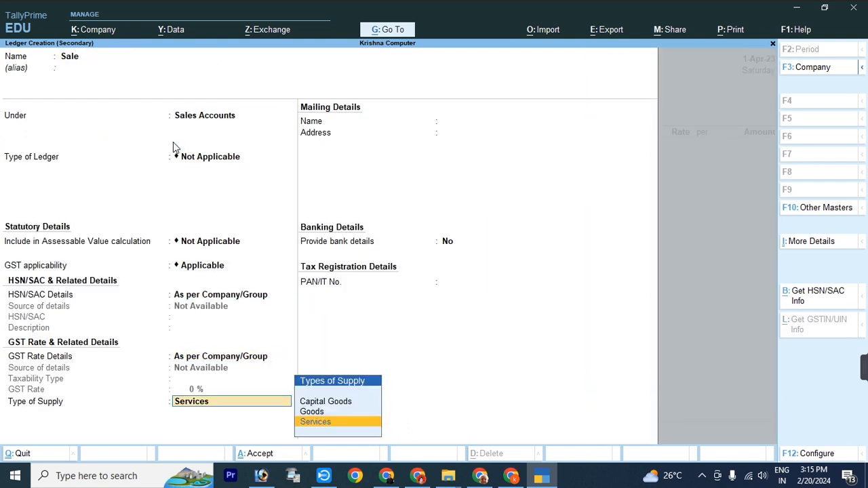
key("Return")
key("BackSpace")
key("Up")
key("Return")
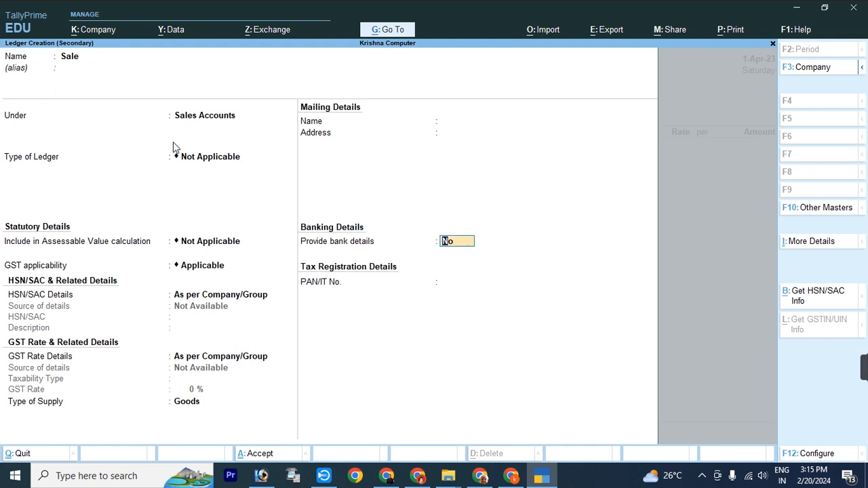
key("Return")
key("Return")
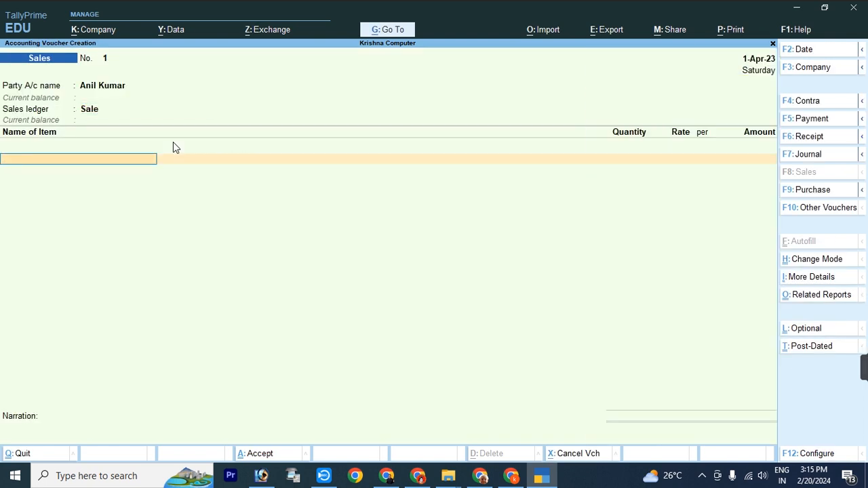
key("alt")
Step: Create stock item 'Hp Laptop' with a new unit 'p'
key("alt+c")
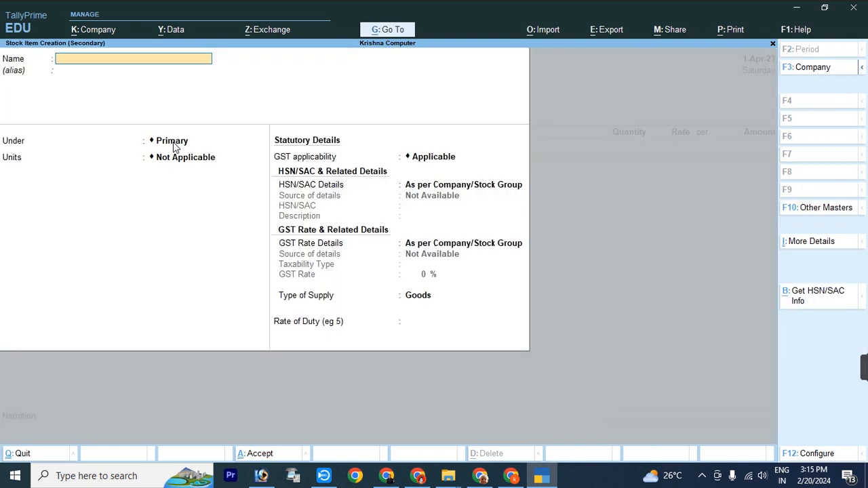
type("Hp Laptop")
key("Return")
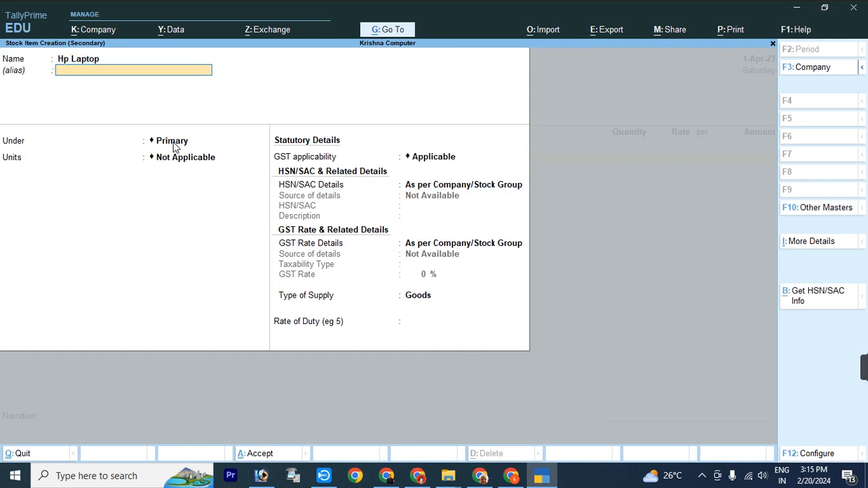
key("Return")
key("Return")
key("alt+c")
type("p")
key("Return")
key("Return")
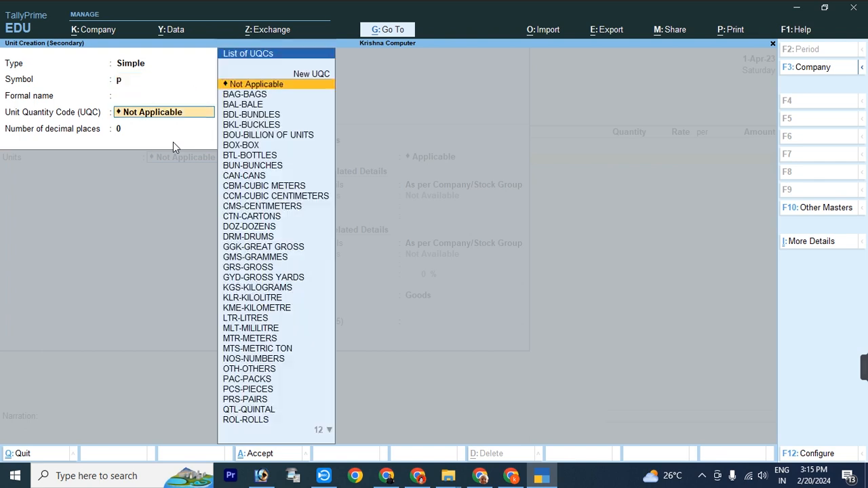
key("Return")
key("Return")
key("Return")
Step: Specify Hp Laptop's GST details on the item as Taxable at 28%, and save it
key("Return")
key("Return")
key("Return")
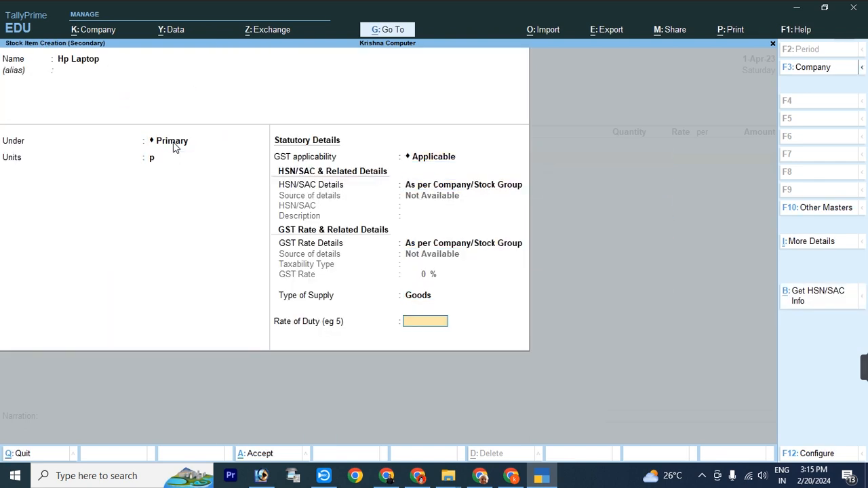
key("BackSpace")
key("BackSpace")
key("BackSpace")
key("Return")
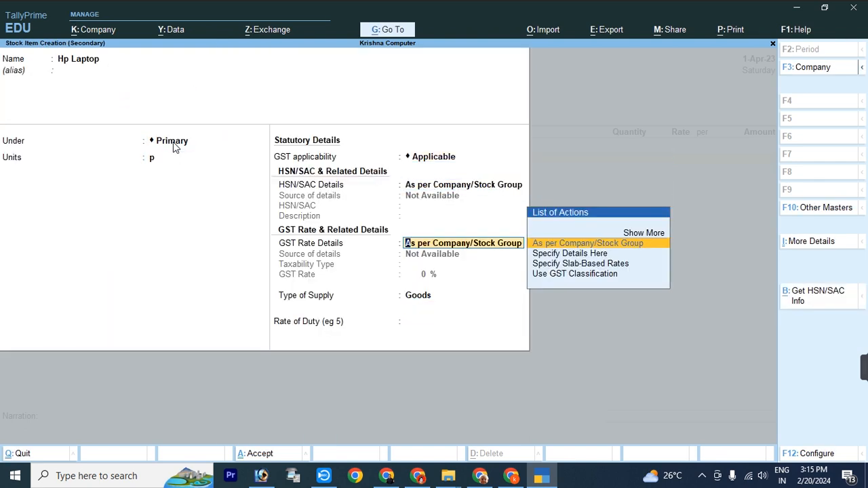
key("Down")
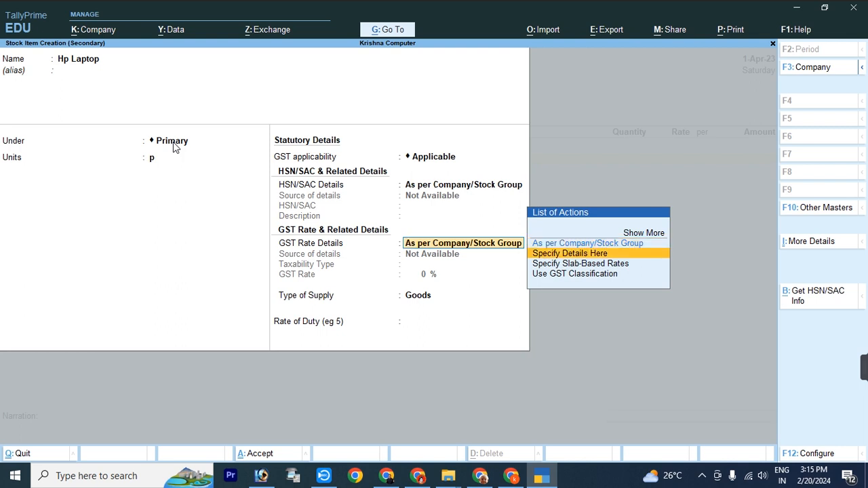
key("Return")
key("Up")
key("Up")
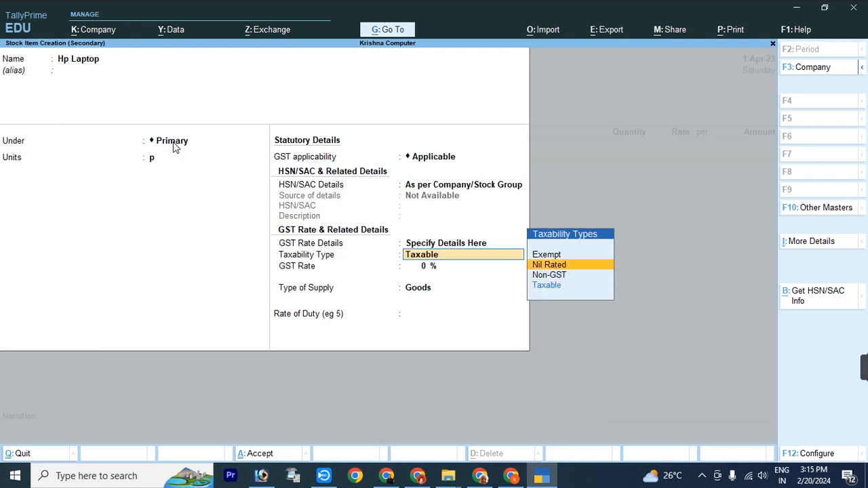
key("Down")
key("Down")
key("Return")
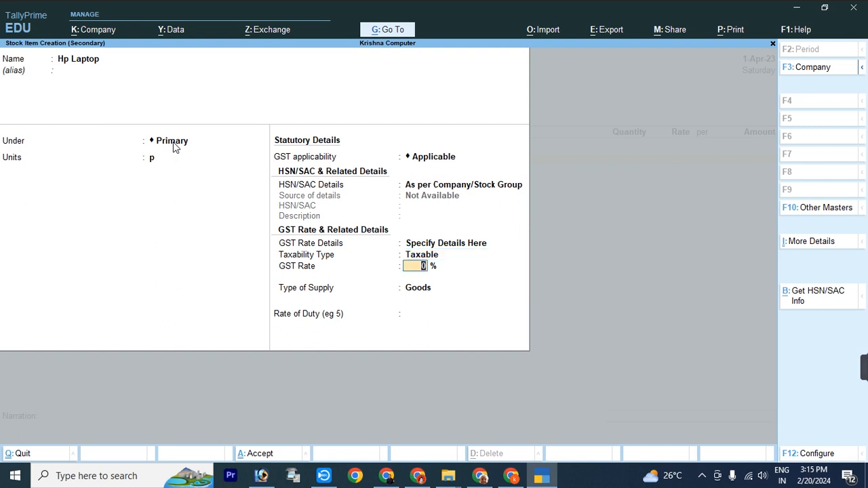
type("28")
key("Return")
key("Return")
key("Return")
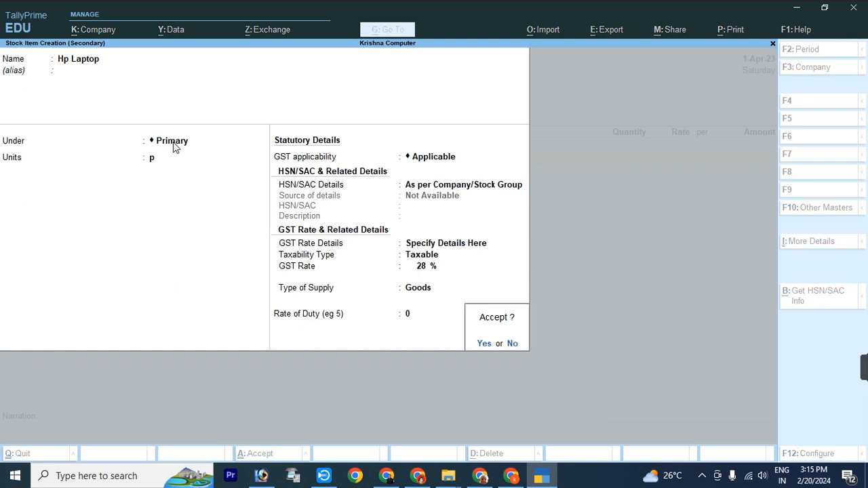
key("Return")
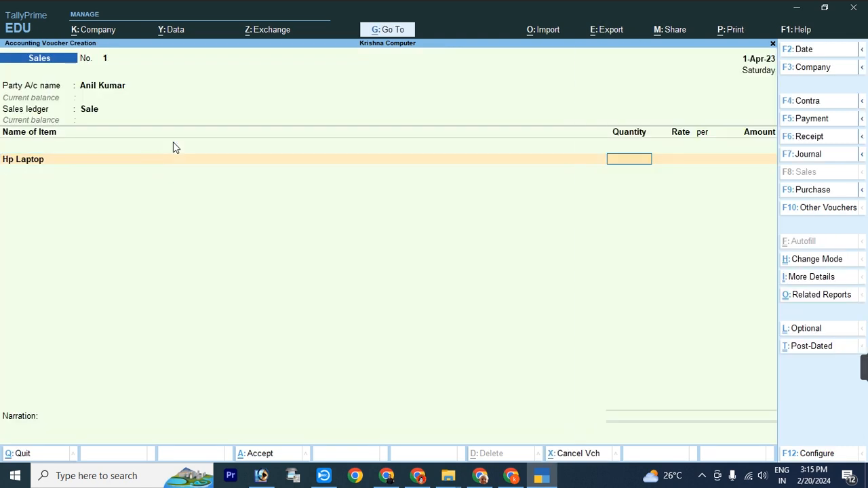
Step: Enter quantity 1 at rate 25,000 for Hp Laptop, past the negative stock warning
type("1")
key("Return")
key("Return")
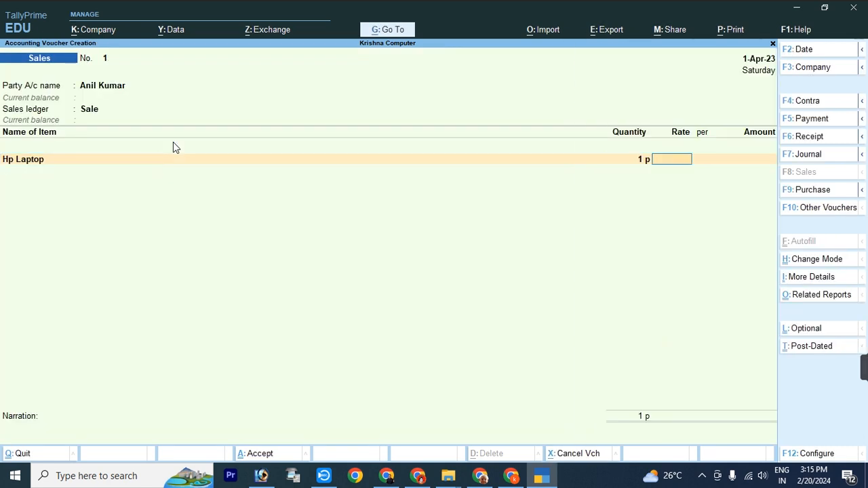
type("25000")
key("Return")
key("Return")
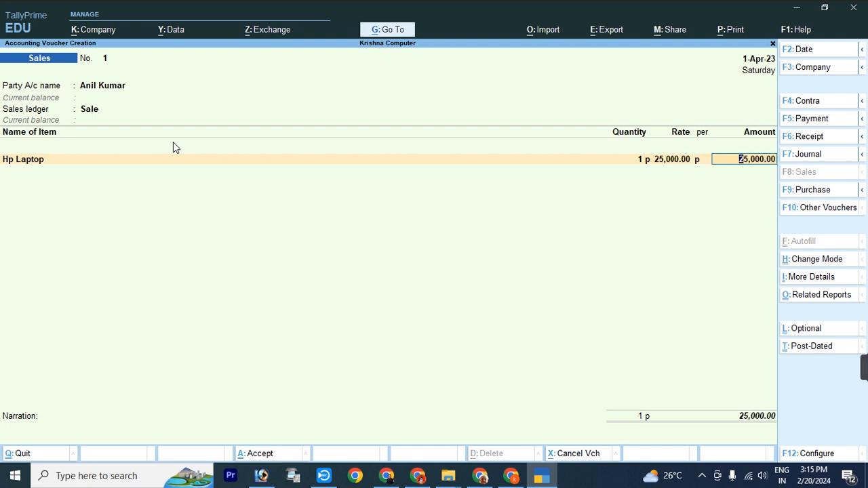
key("Return")
key("BackSpace")
key("Return")
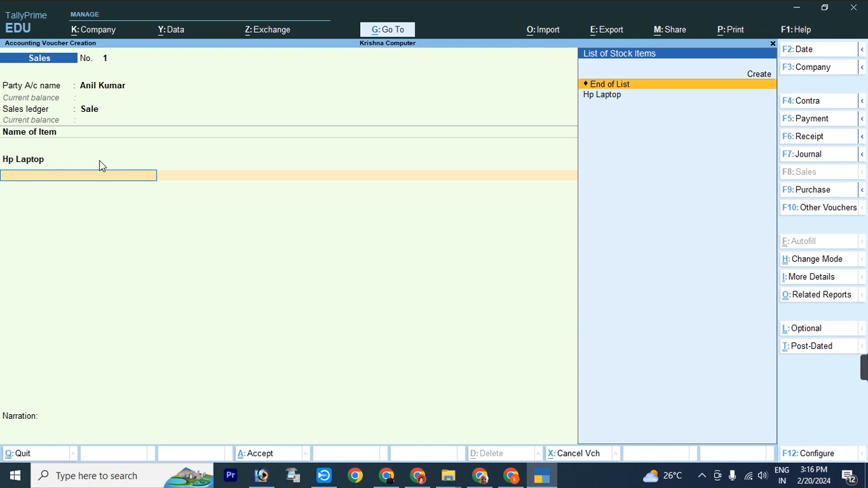
Step: In F12 configuration, show more options and set Provide Additional Descriptions for Stock Items to Yes
key("F12")
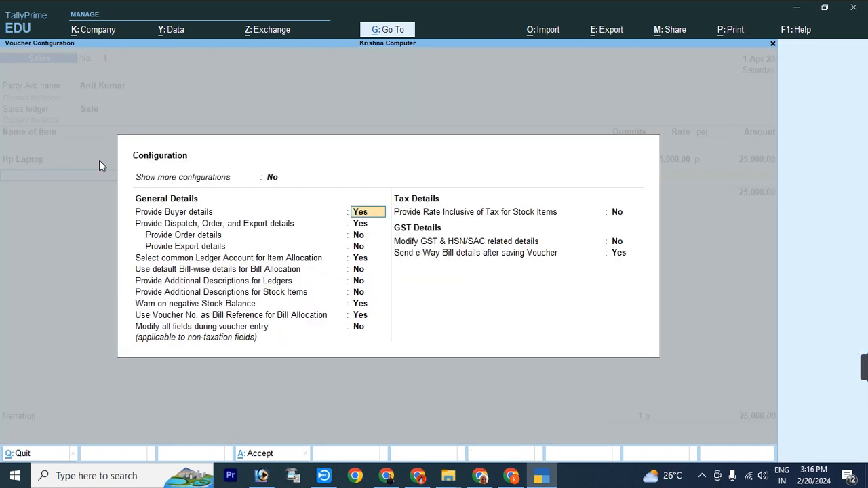
key("Up")
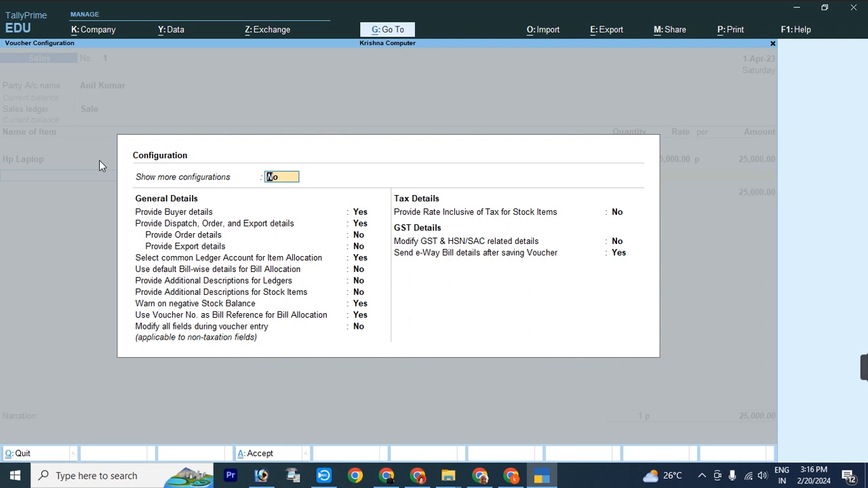
key("y")
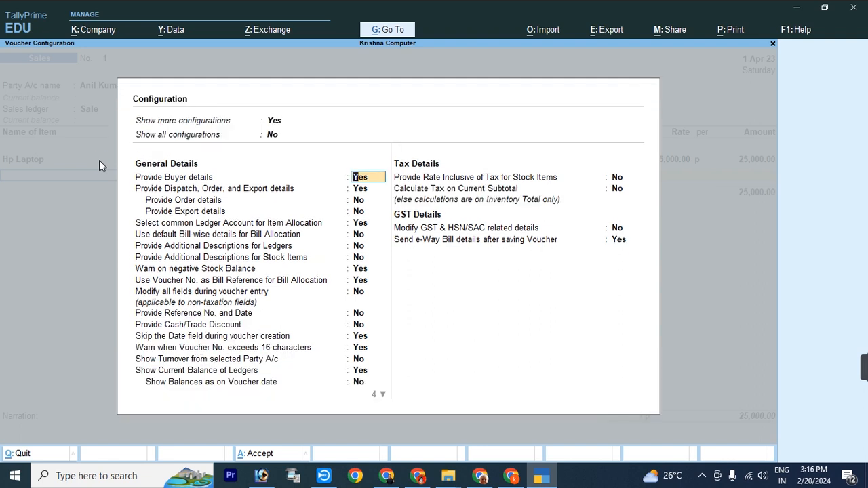
key("Down")
key("Down")
key("Down")
key("Down")
key("Down")
key("Down")
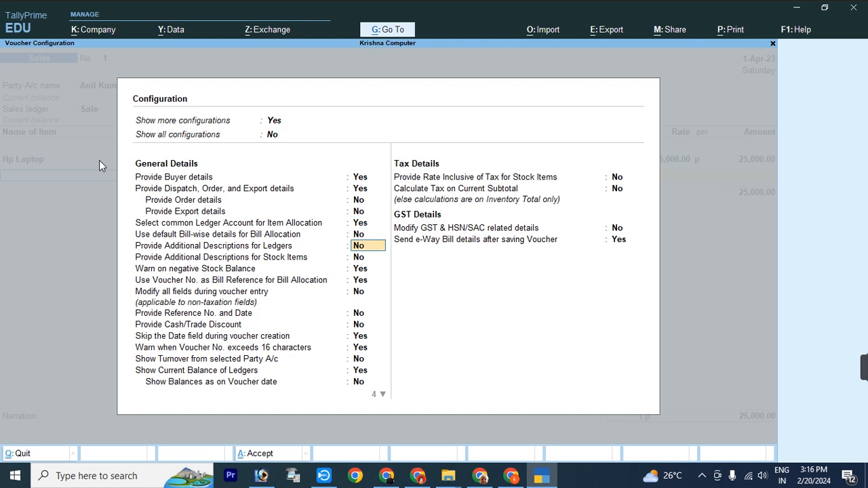
key("Down")
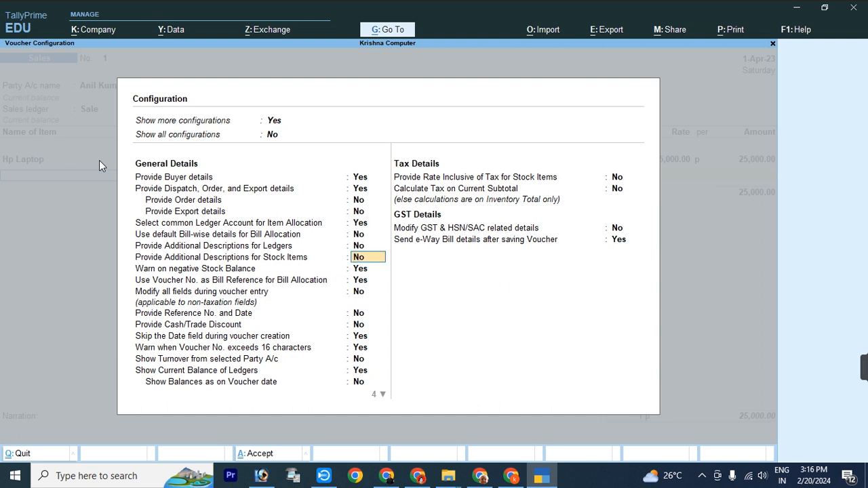
type("y")
key("Down")
key("Down")
key("Down")
key("Down")
key("Down")
key("Down")
key("Down")
key("Down")
key("Down")
key("Down")
key("Down")
key("Down")
key("Down")
key("Down")
key("Down")
key("Down")
key("Down")
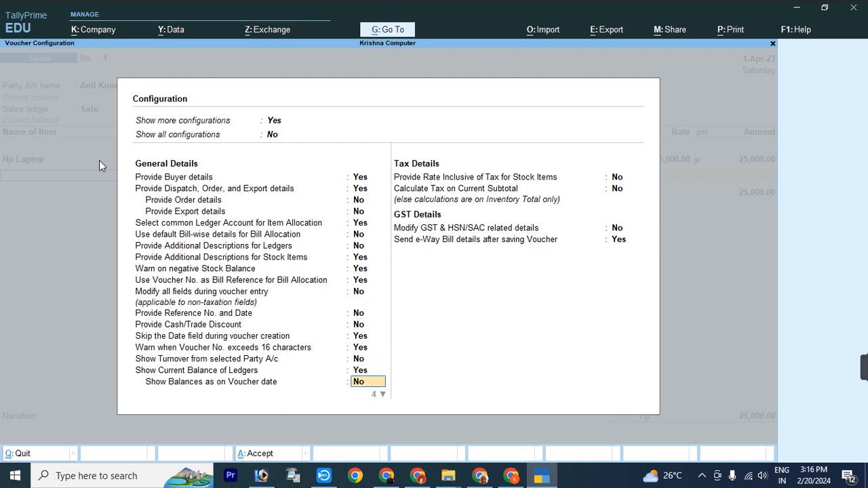
key("Return")
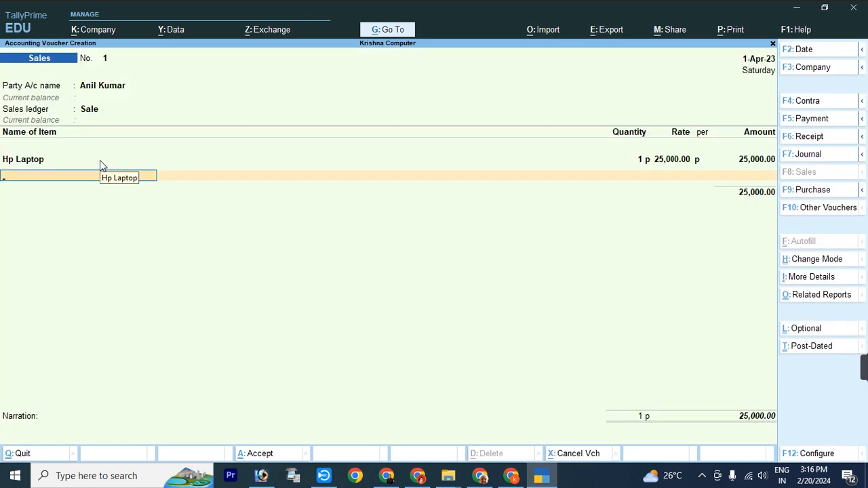
Step: Add the laptop's serial number, '1 Year Warrienty' and 'Orignal Charger' as Hp Laptop descriptions
key("BackSpace")
key("BackSpace")
key("BackSpace")
key("BackSpace")
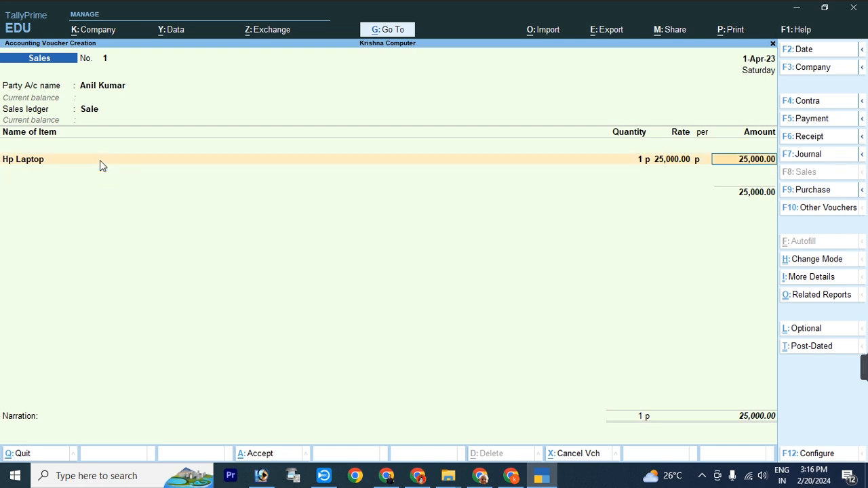
key("BackSpace")
key("BackSpace")
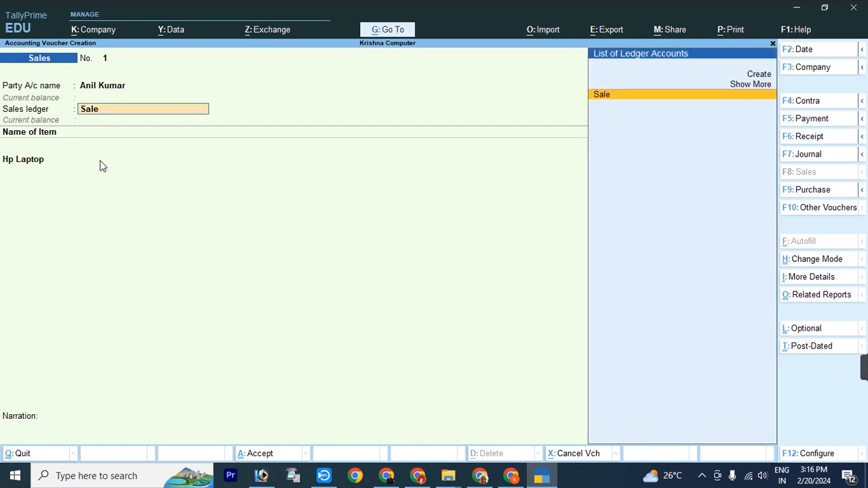
key("Return")
key("Return")
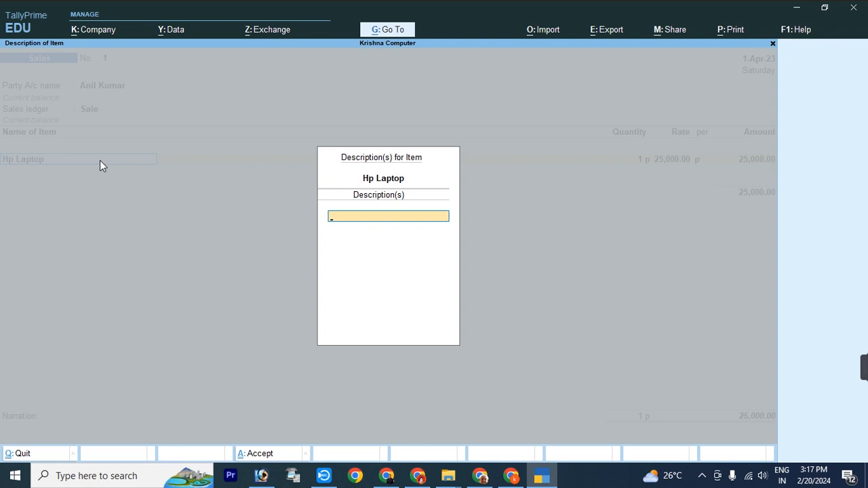
type("S/r-654654654564654")
key("Return")
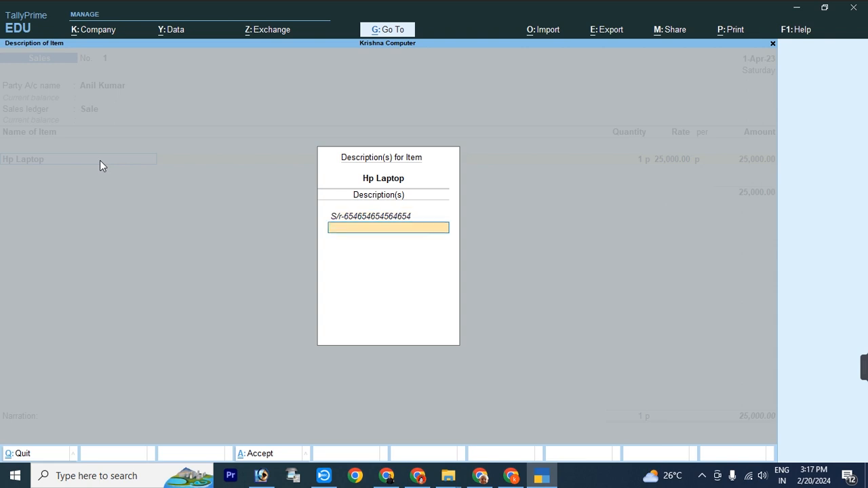
type("1 Year Warrienty")
key("Return")
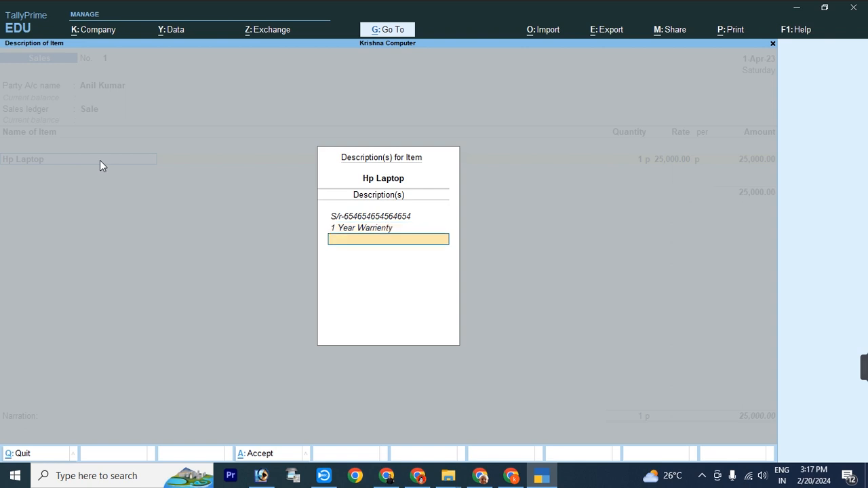
type("Orignal Charger")
key("Return")
key("Return")
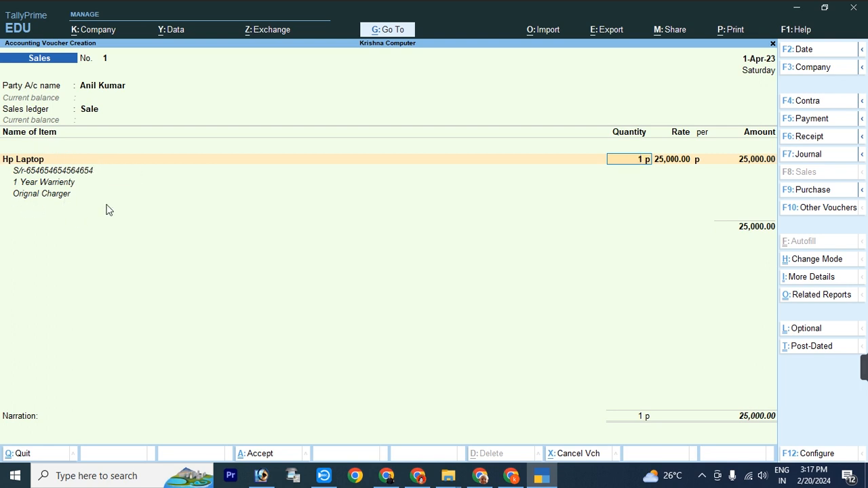
key("Return")
key("Return")
key("Return")
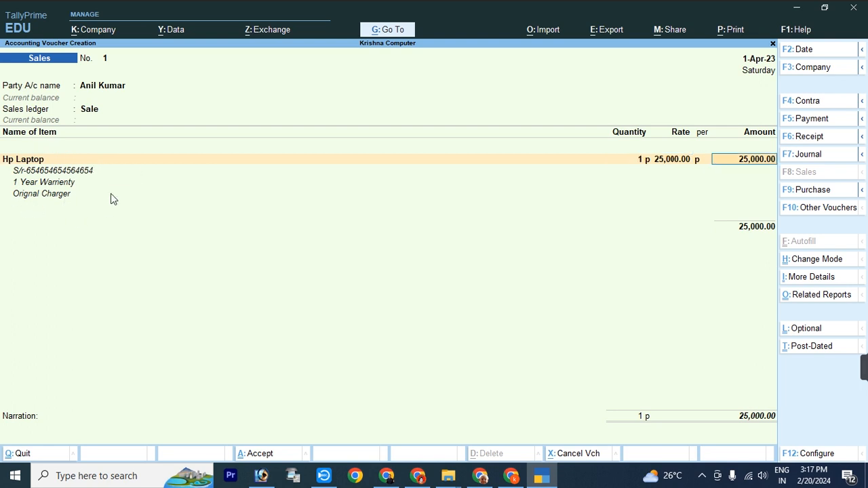
key("Return")
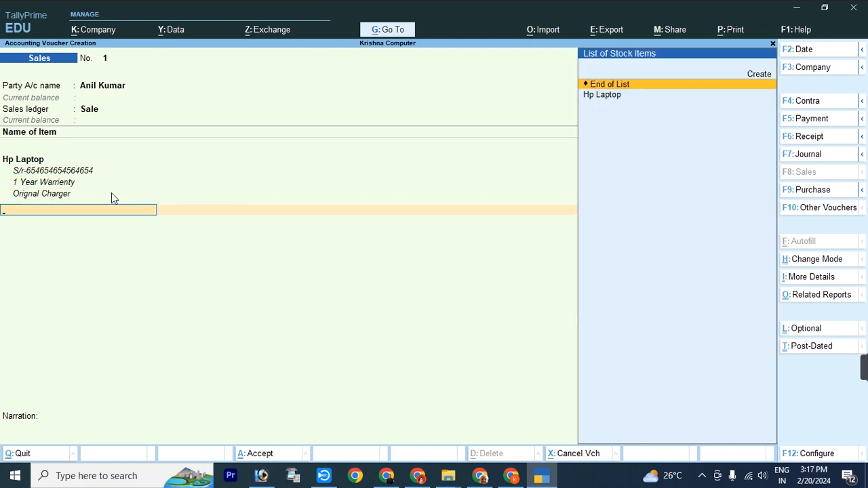
Step: Add a ledger line and create a new ledger named 'Cgst' under Duties & Taxes
key("Return")
key("alt+c")
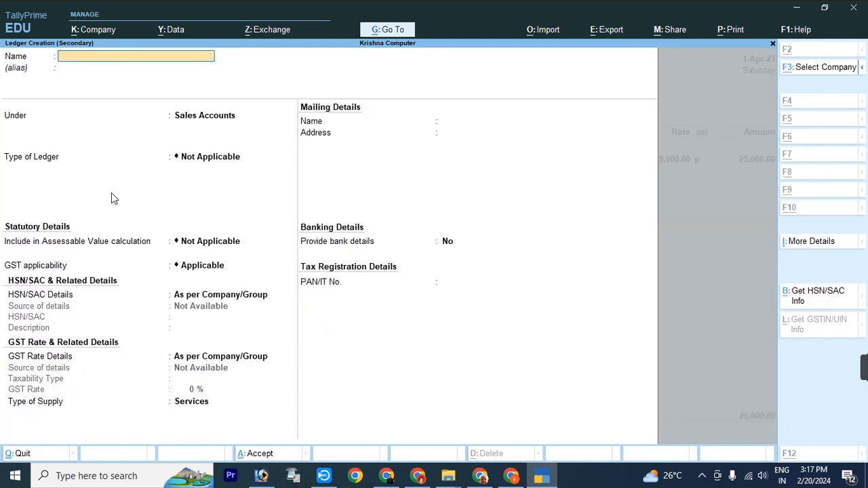
type("Cgst")
key("Return")
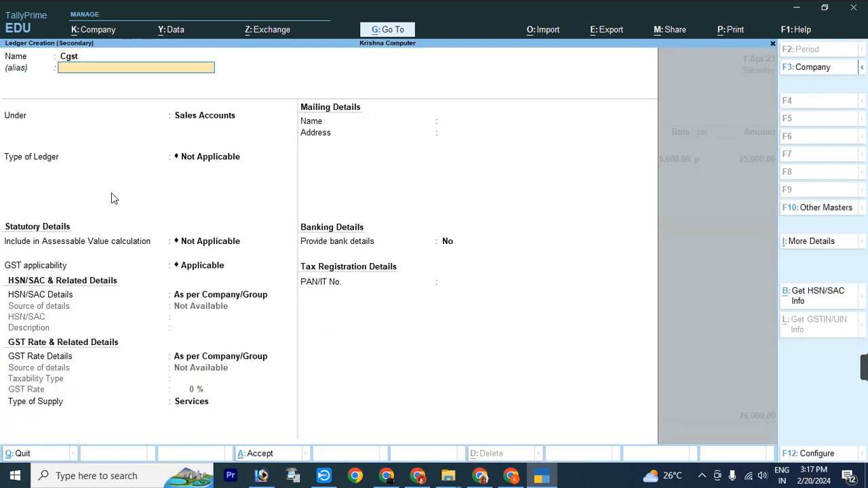
key("Return")
type("Duti")
key("Return")
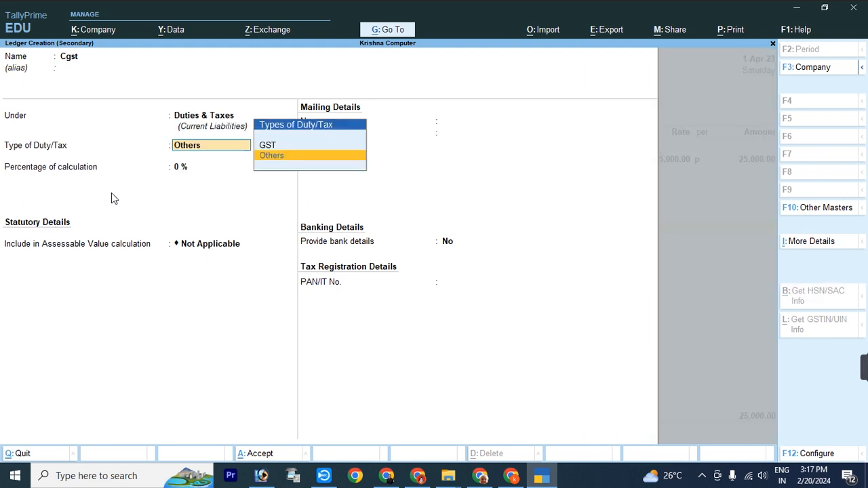
Step: Set Cgst's duty type to GST with tax type CGST, save it, and accept its 3,500.00 amount
key("Up")
key("Return")
key("Down")
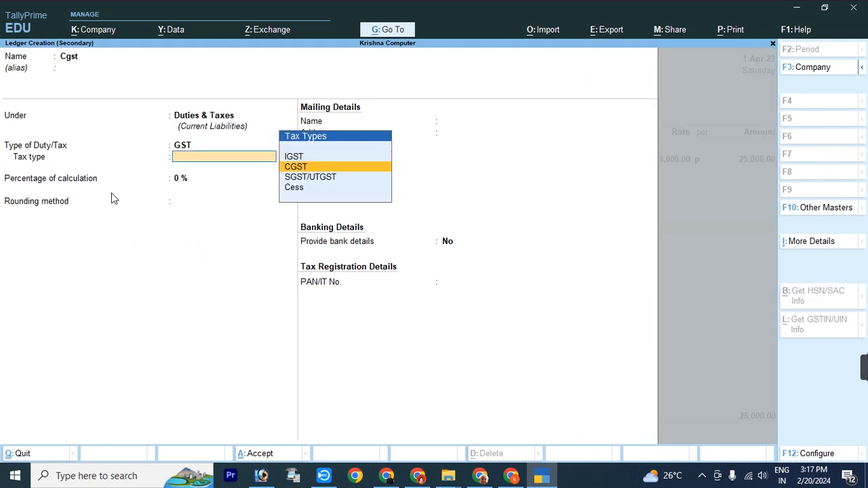
key("Return")
key("Return")
key("Return")
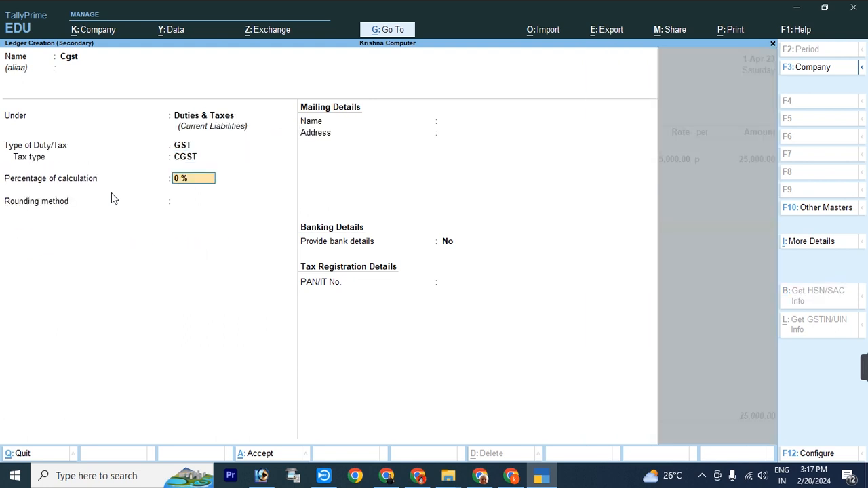
key("ctrl+a")
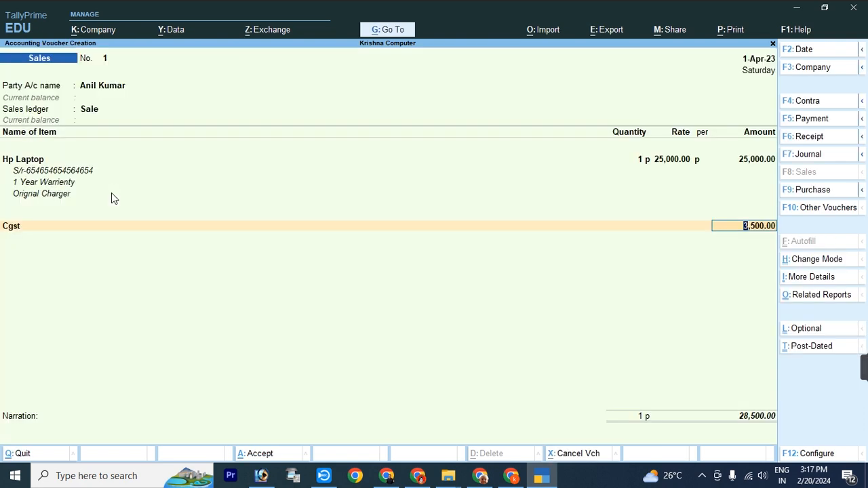
key("Return")
key("alt+c")
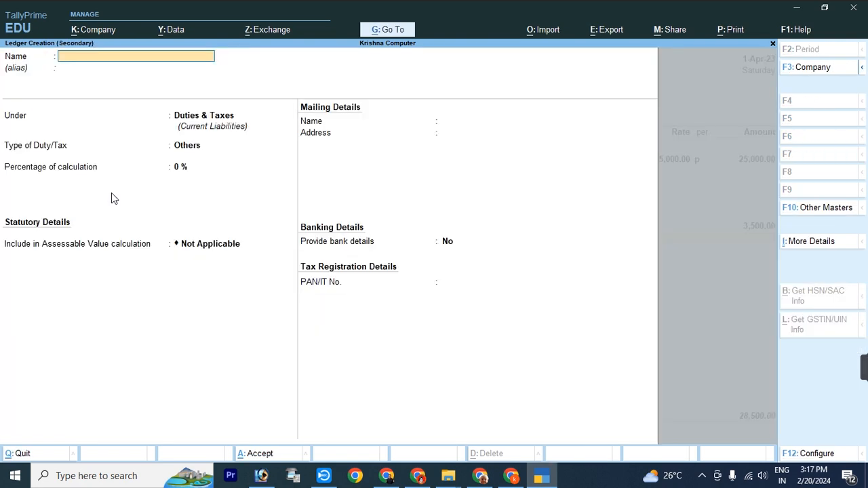
Step: Create ledger 'Sgst' under Duties & Taxes with GST duty and SGST/UTGST tax type
type("Sgst")
key("Return")
key("Return")
key("Return")
key("Up")
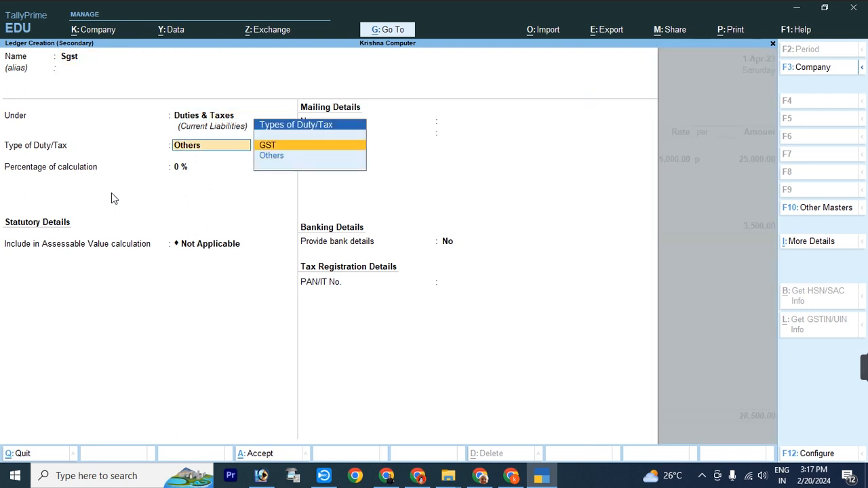
key("Return")
key("Down")
key("Down")
key("Down")
key("Up")
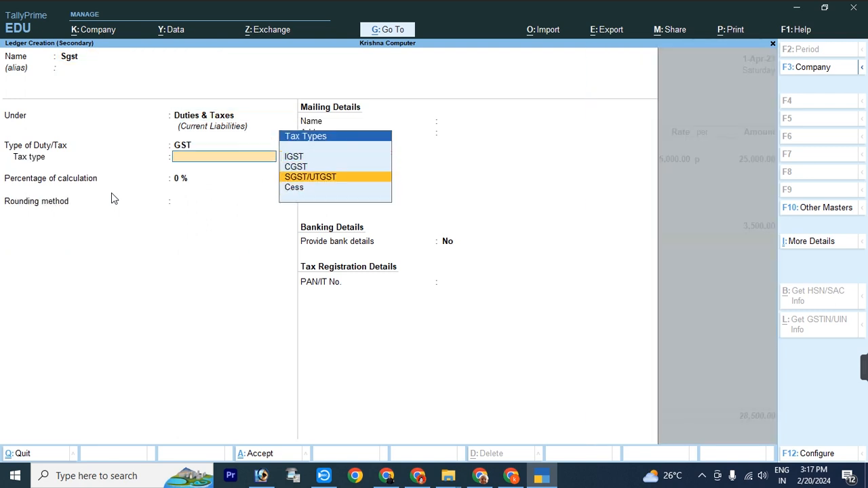
key("Return")
key("Return")
key("Return")
key("Return")
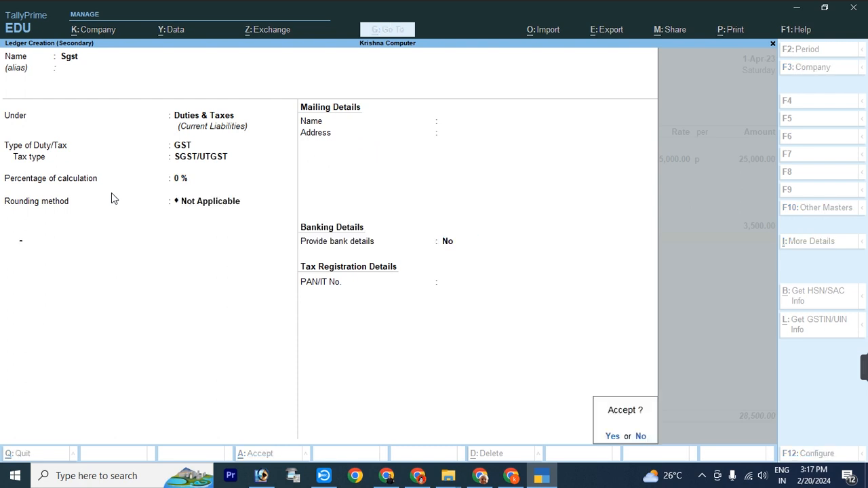
key("Return")
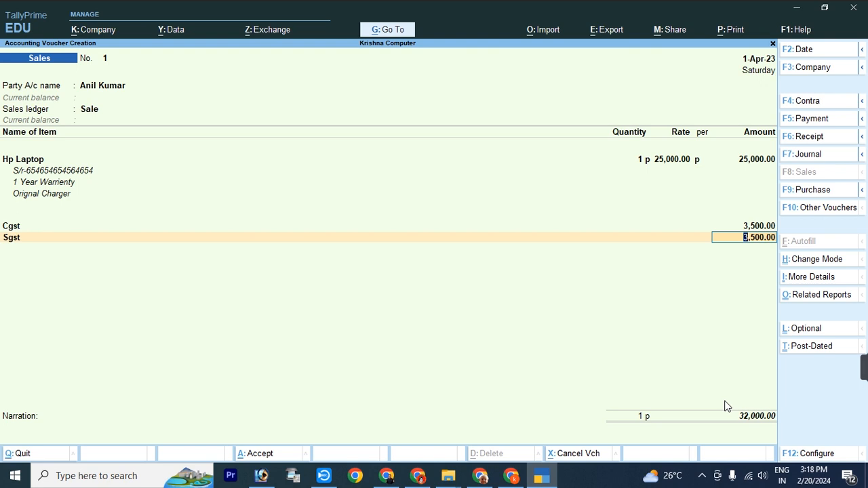
Step: Preview the current sales voucher as a Tax Invoice using Alt+P print options
key("ctrl")
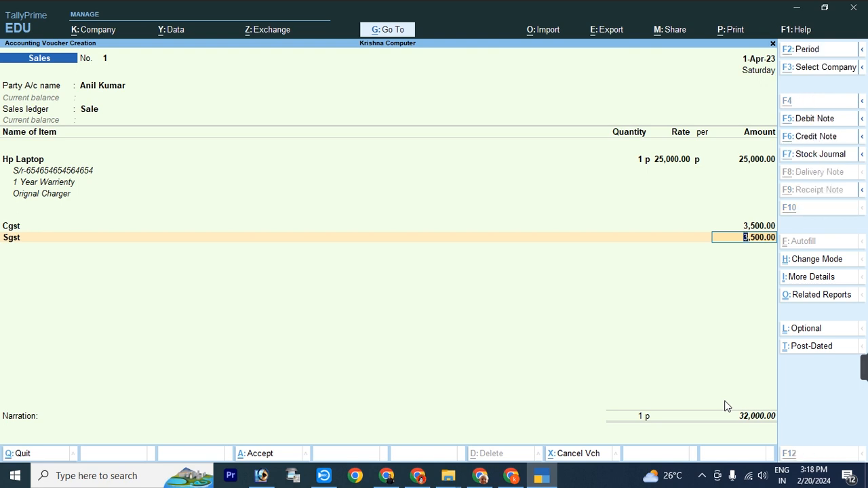
key("alt+p")
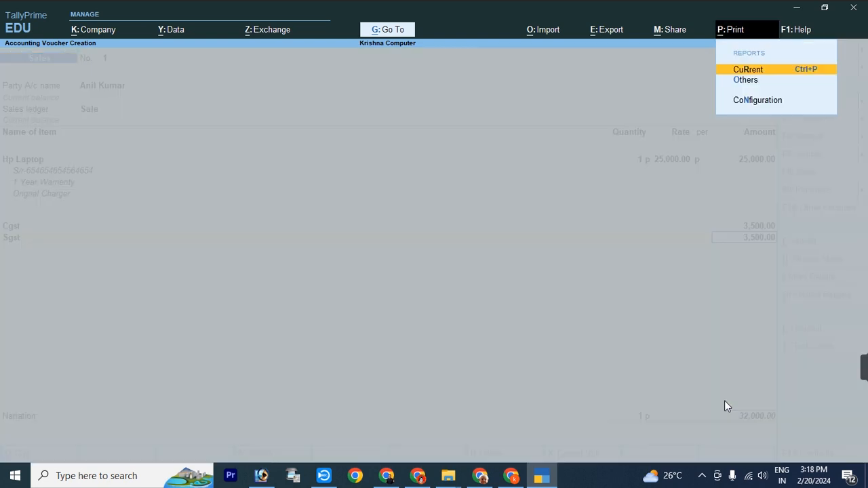
key("Return")
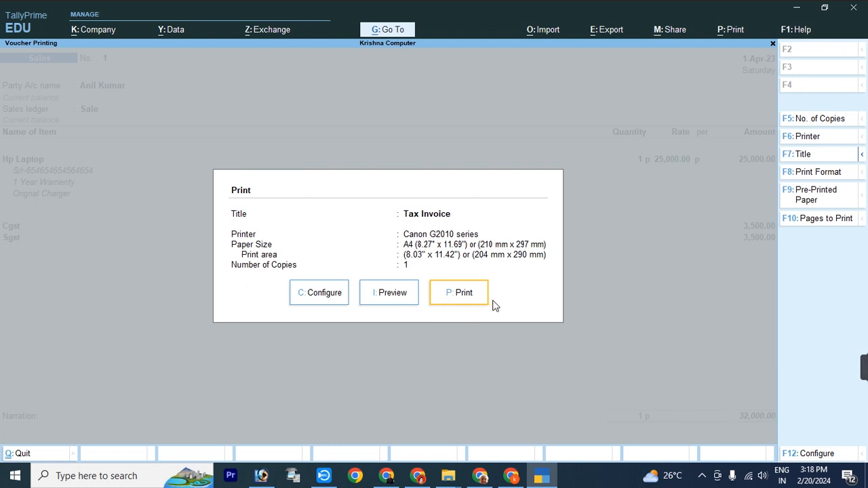
left_click(384, 293)
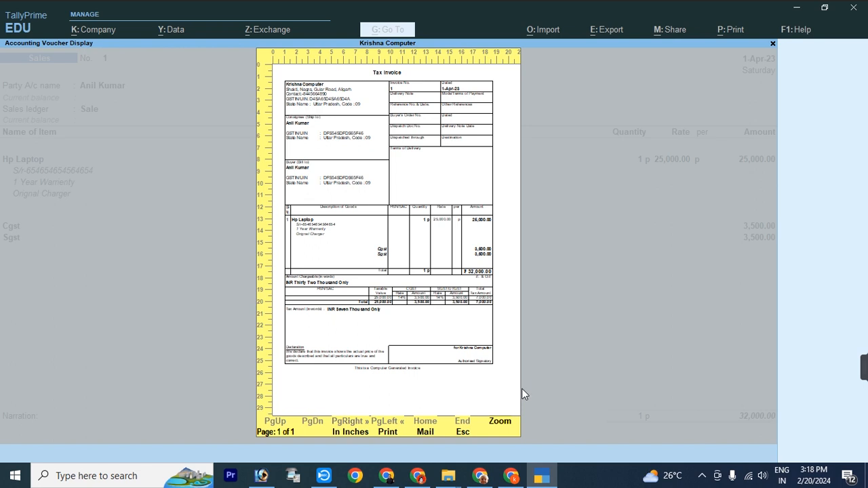
Step: Zoom the invoice preview and scroll down to the CGST and SGST 3,500.00 lines and 32,000.00 total
left_click(502, 426)
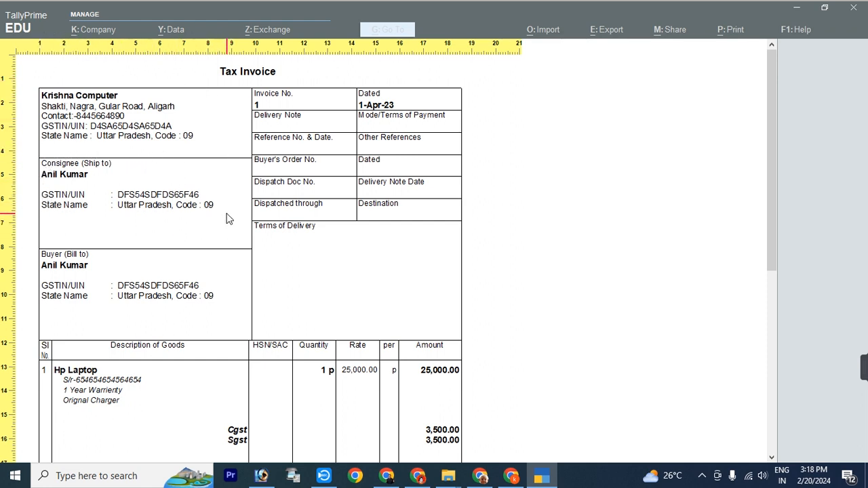
scroll(237, 231, "down", 3)
scroll(244, 239, "down", 3)
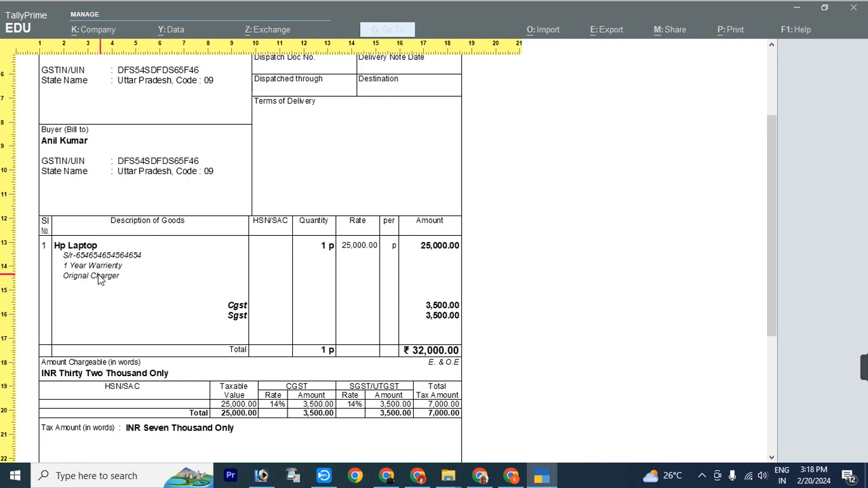
scroll(325, 329, "down", 4)
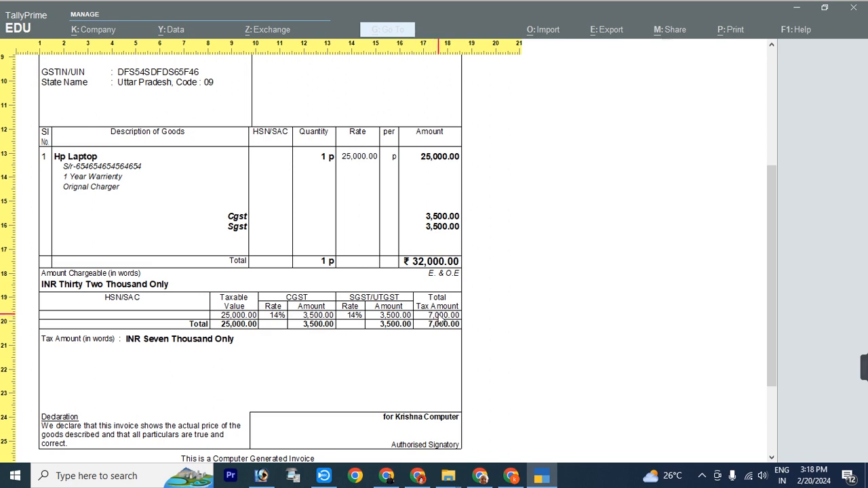
scroll(440, 322, "down", 3)
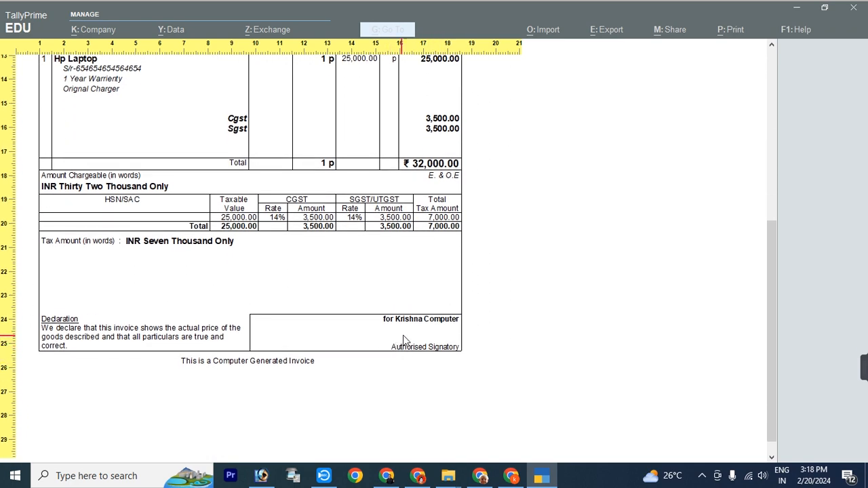